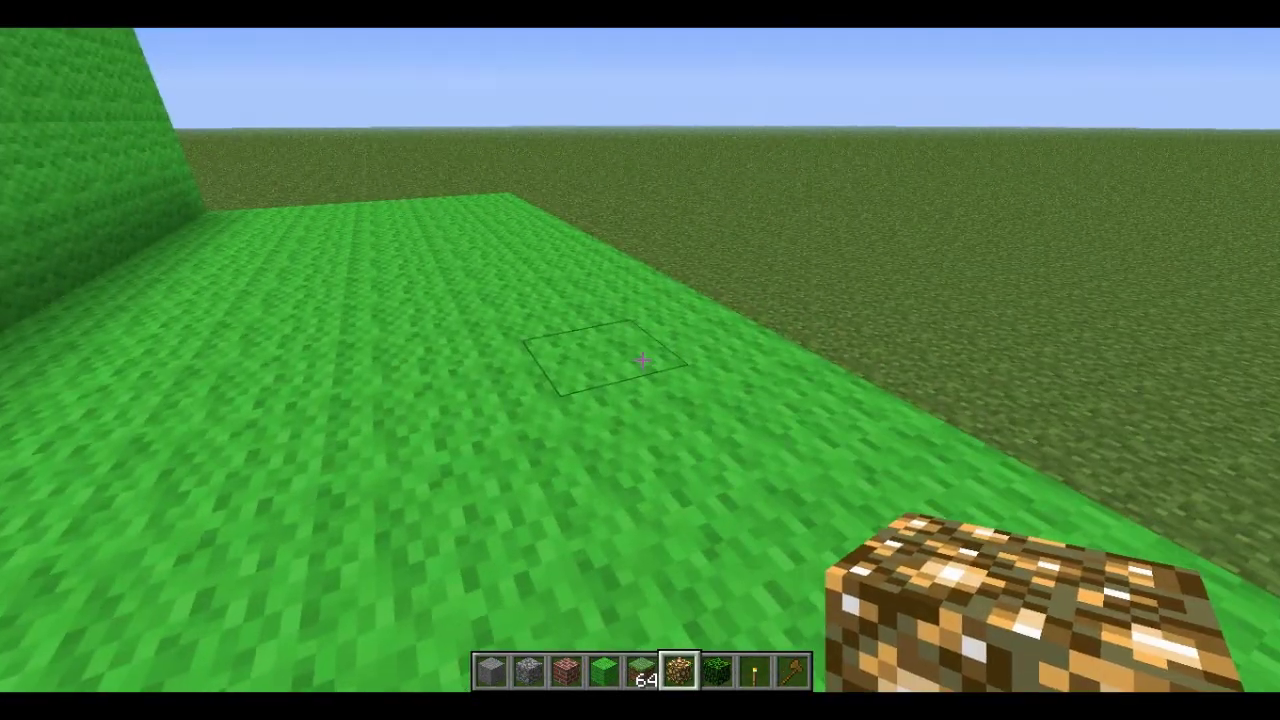
# - Switch to front third-person view and walk the character along the green wall
pyautogui.press('F5')
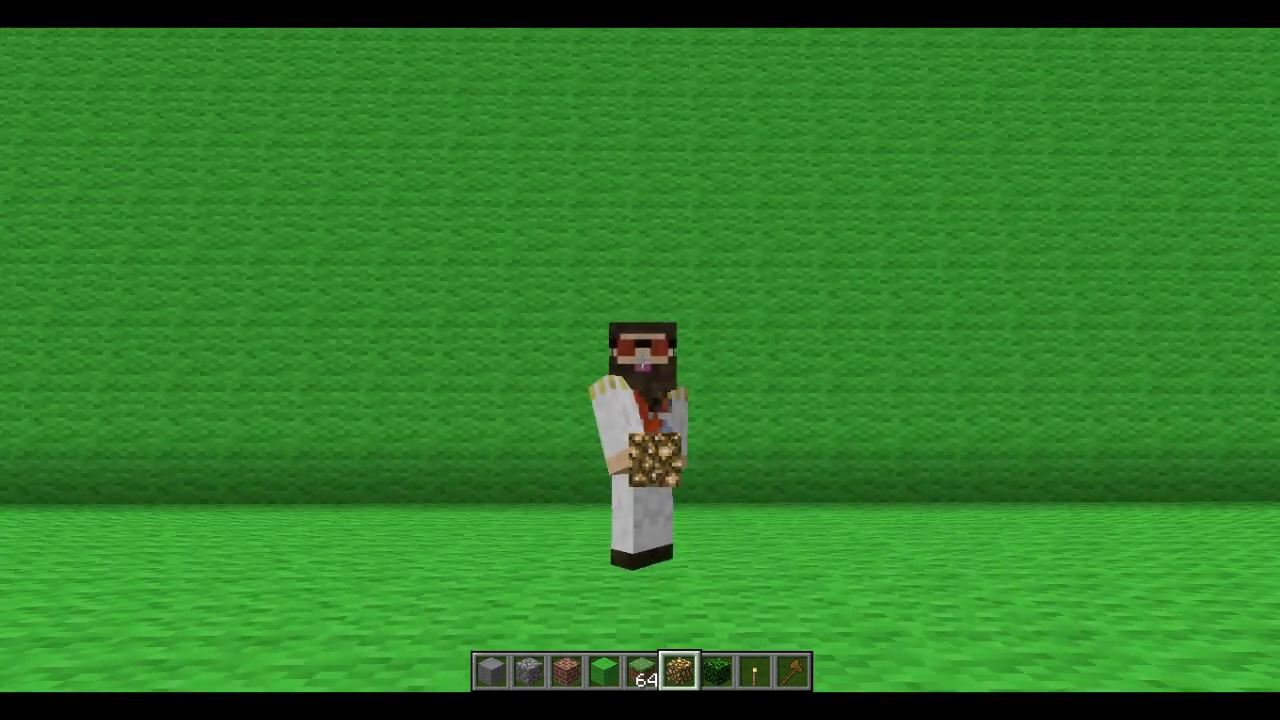
pyautogui.press('d')
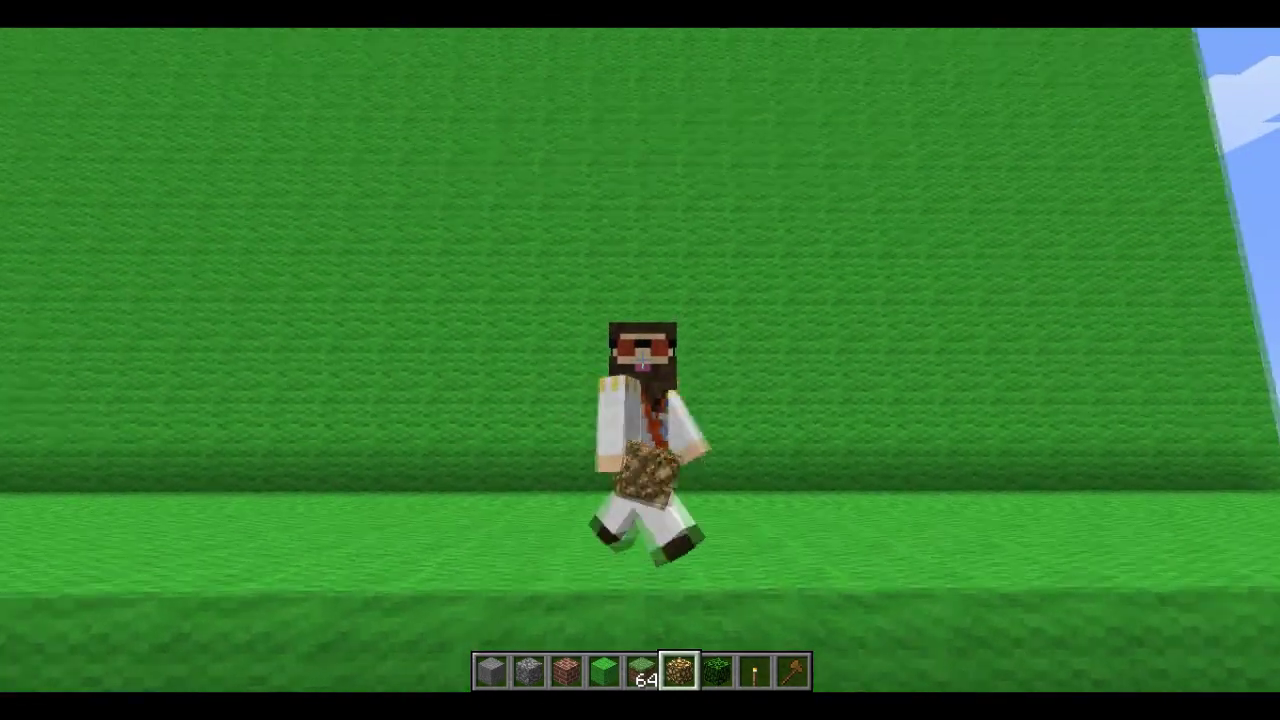
pyautogui.press('d')
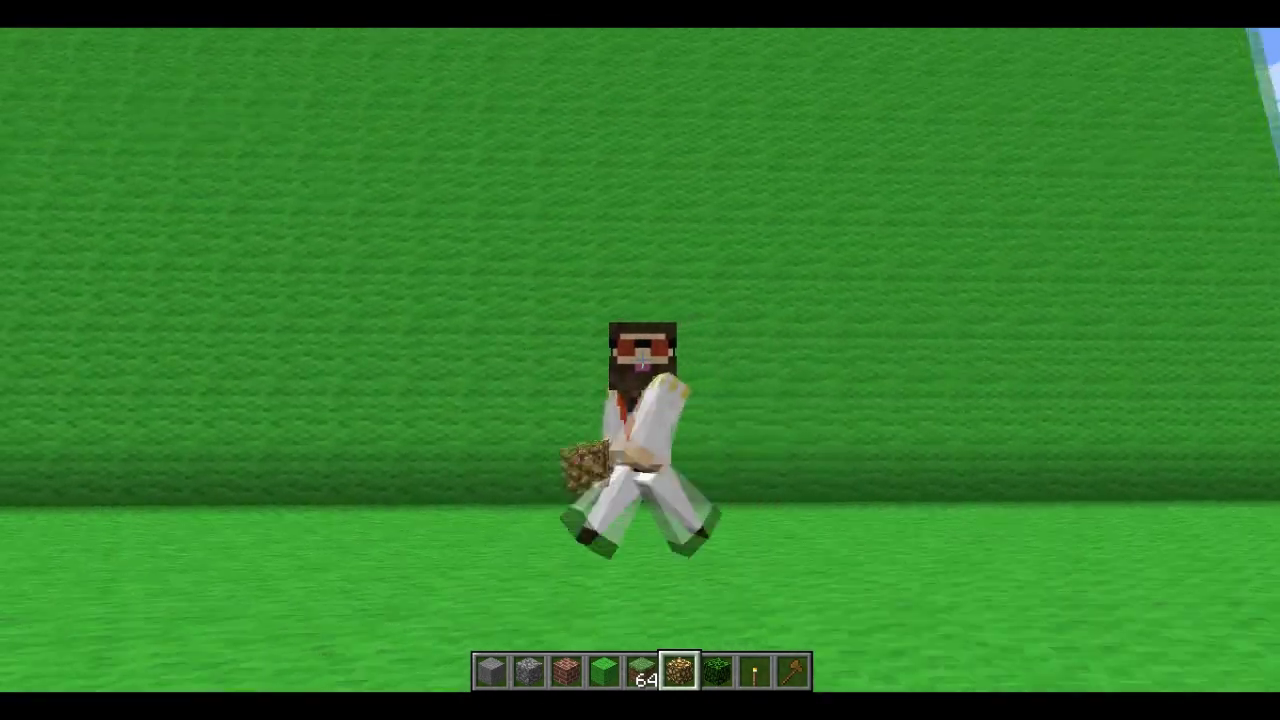
pyautogui.press('d')
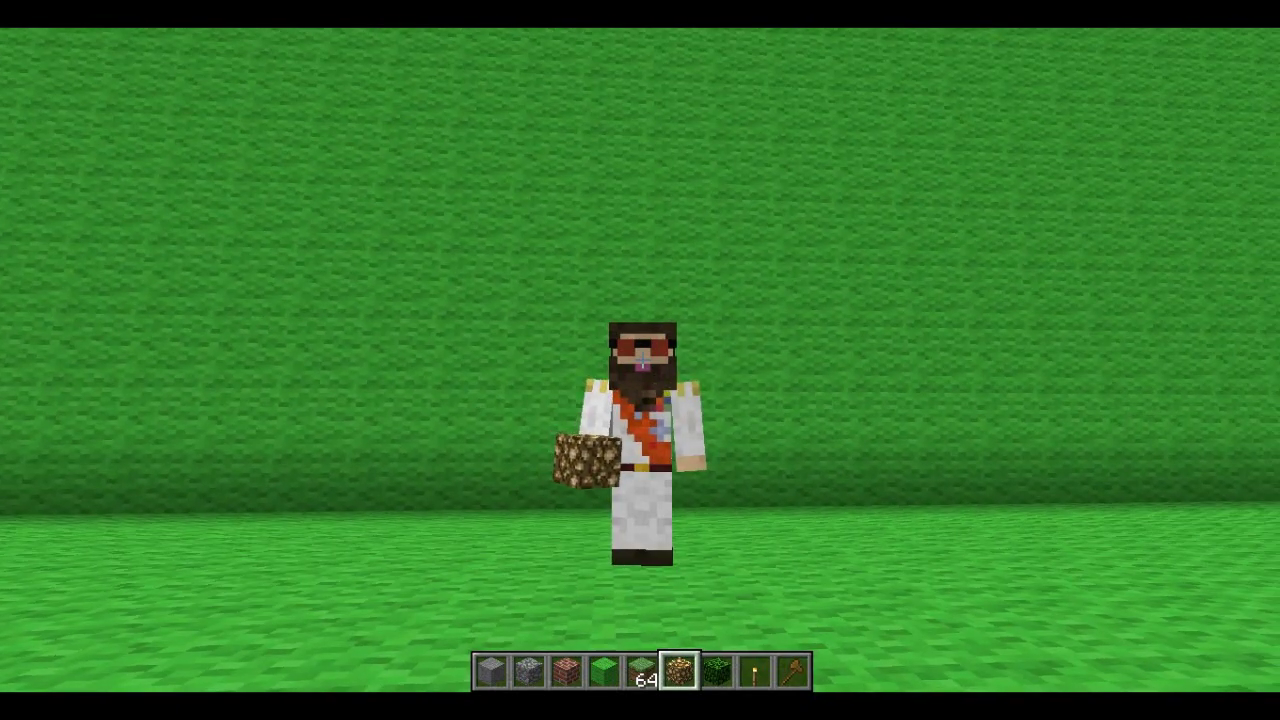
# - Swap the held block between grass, leaves and glowstone, ending on glowstone
pyautogui.press('5')
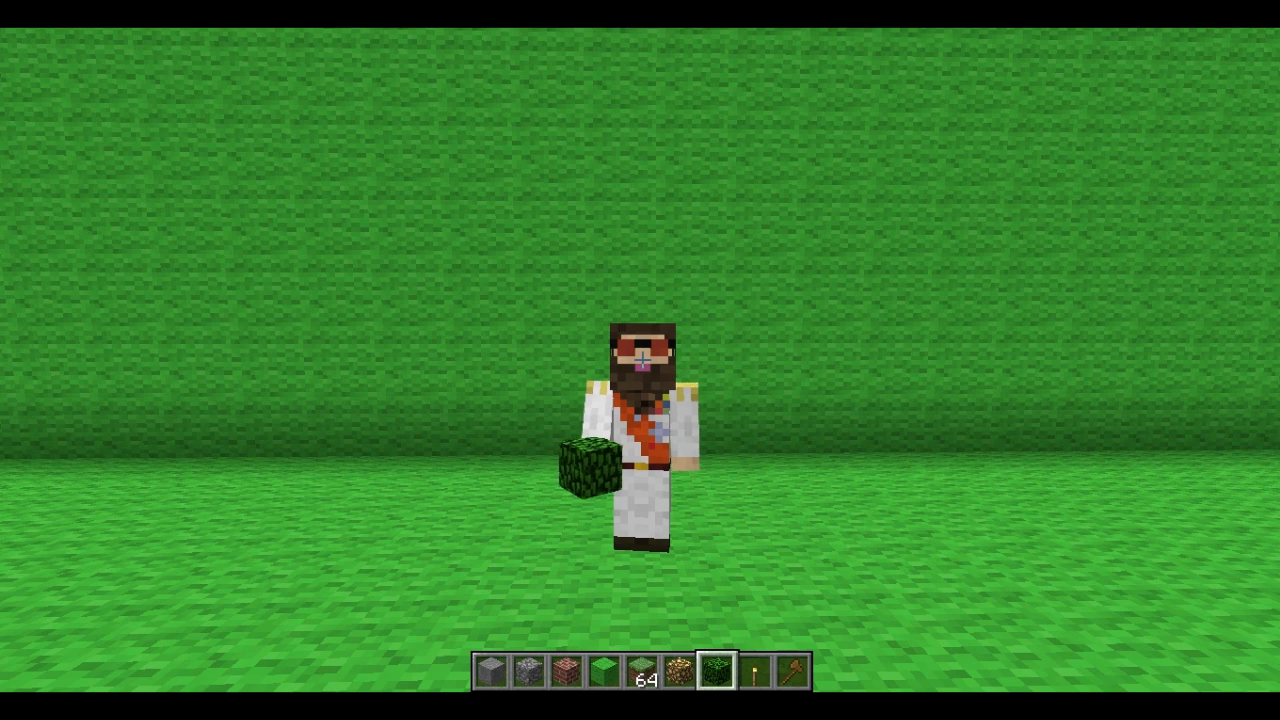
pyautogui.press('5')
pyautogui.press('6')
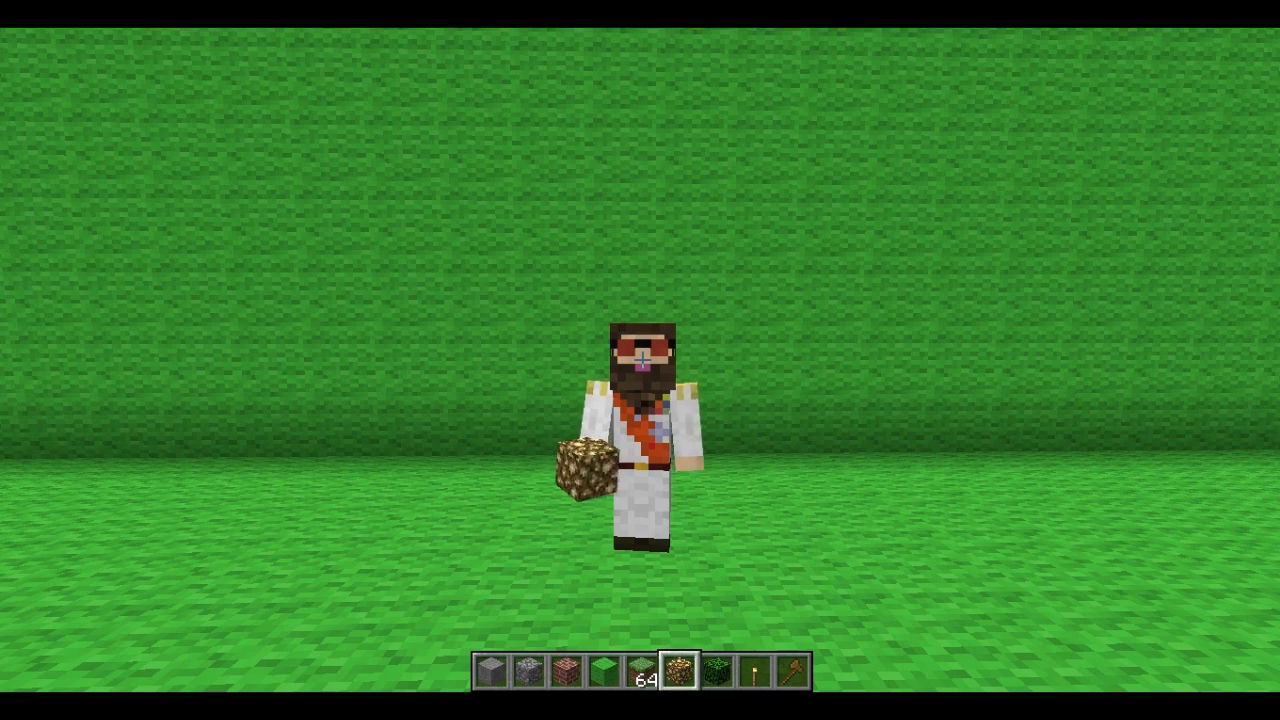
pyautogui.press('5')
pyautogui.press('7')
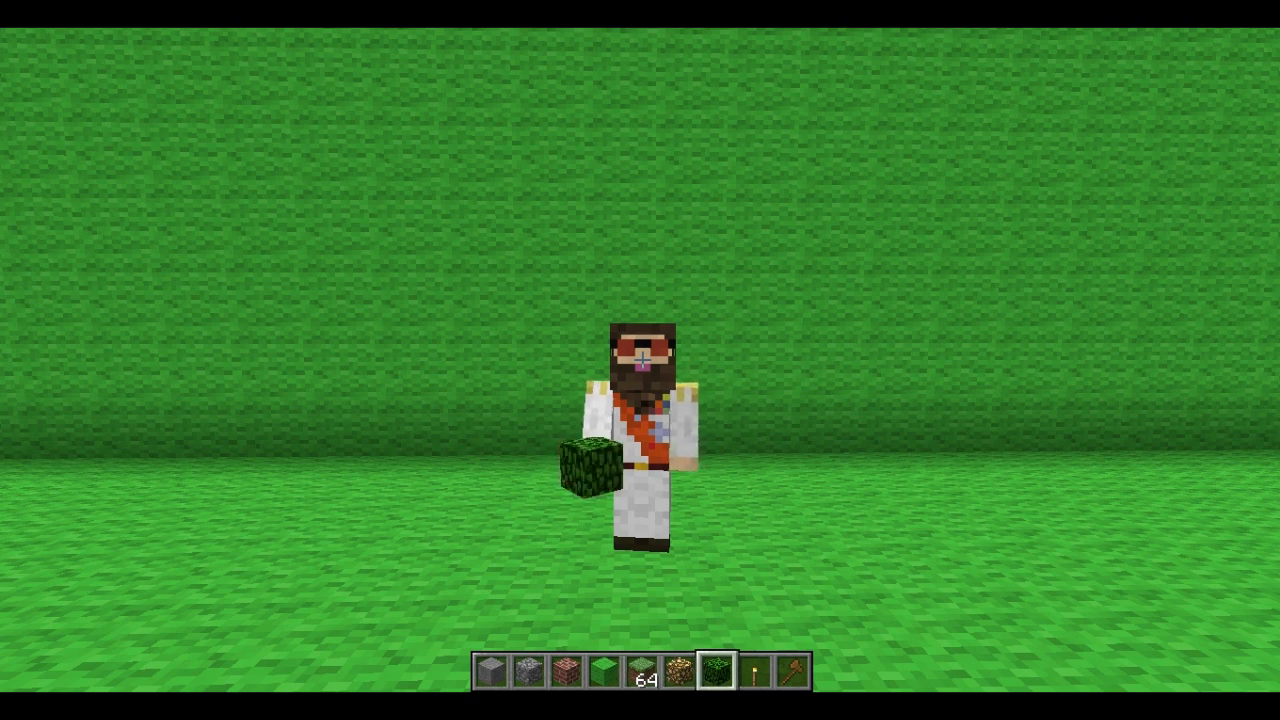
pyautogui.press('5')
pyautogui.press('6')
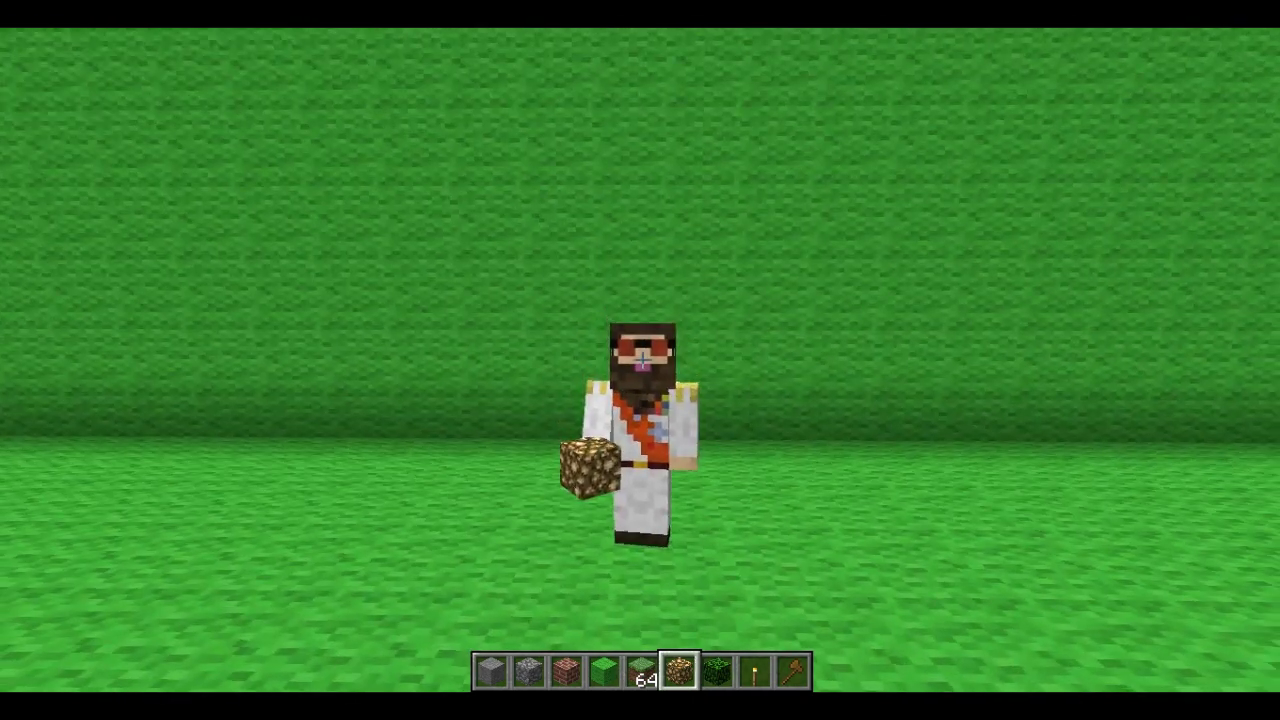
pyautogui.press('7')
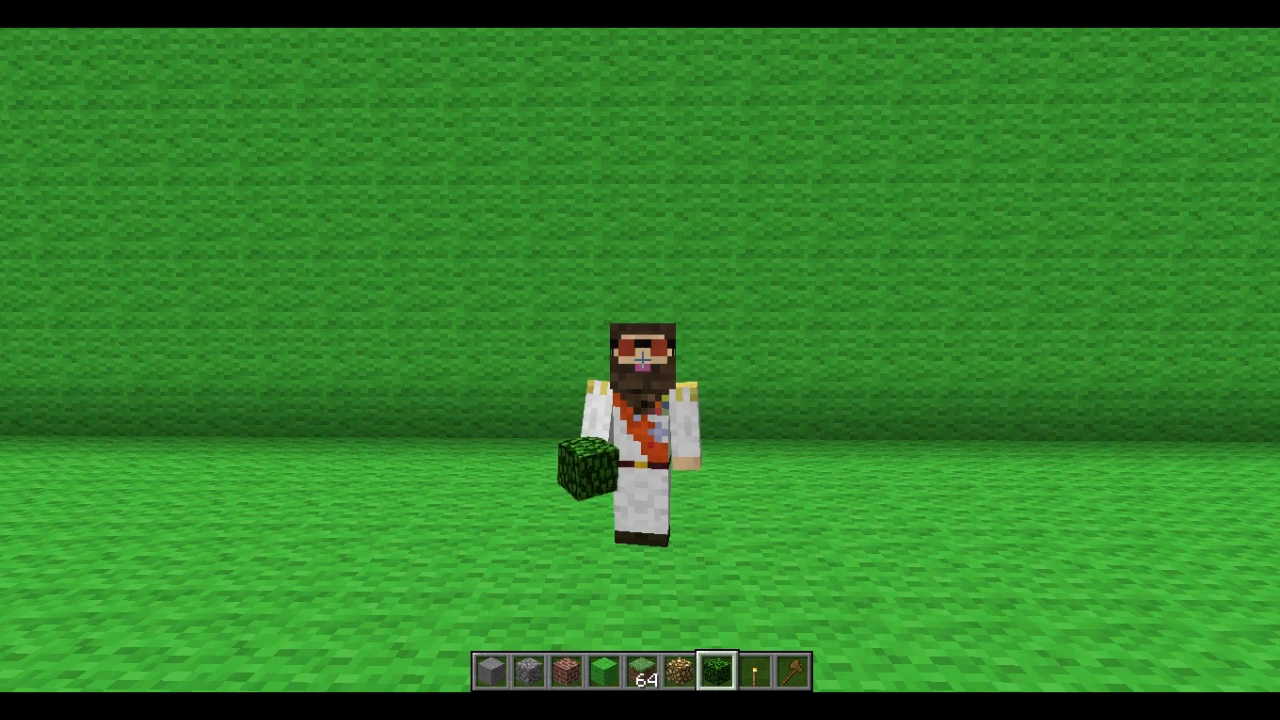
pyautogui.press('5')
pyautogui.press('6')
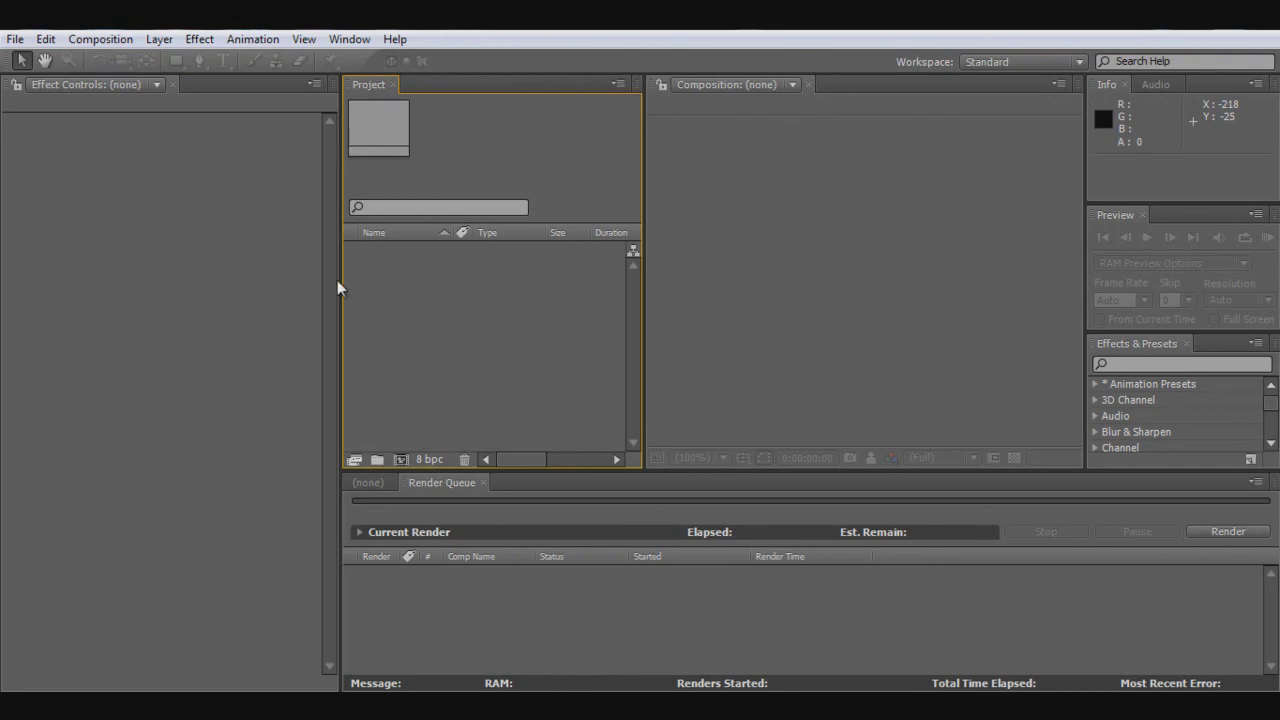
# - Create Comp 1 using the HDV/HDTV 720 25 preset (1280 × 720, 25 fps, 30 s)
pyautogui.click(96, 42)
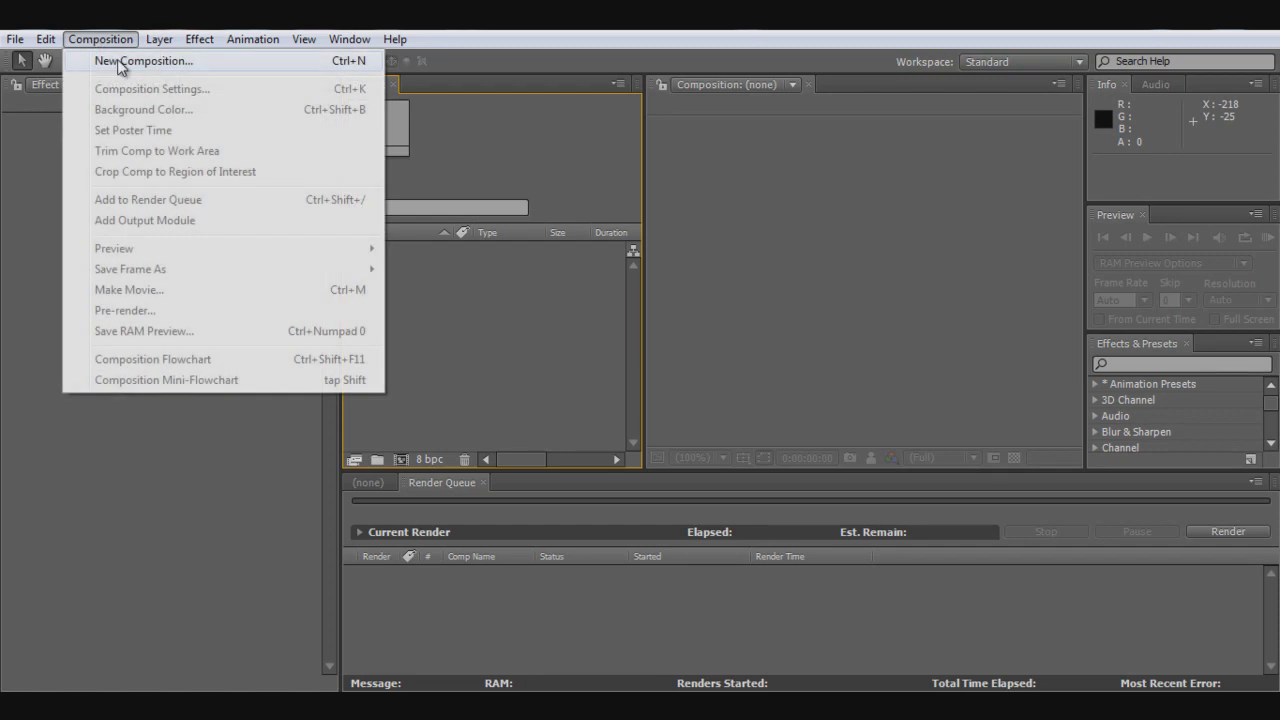
pyautogui.click(118, 61)
pyautogui.click(658, 238)
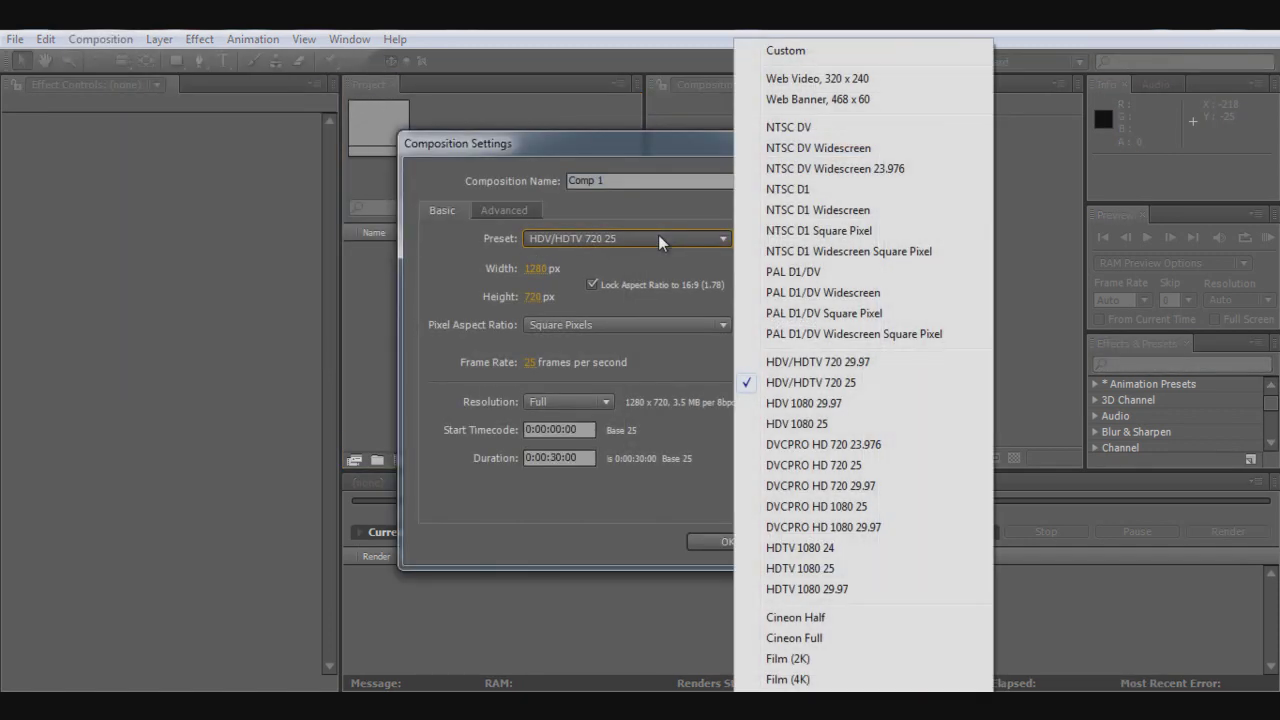
pyautogui.click(475, 229)
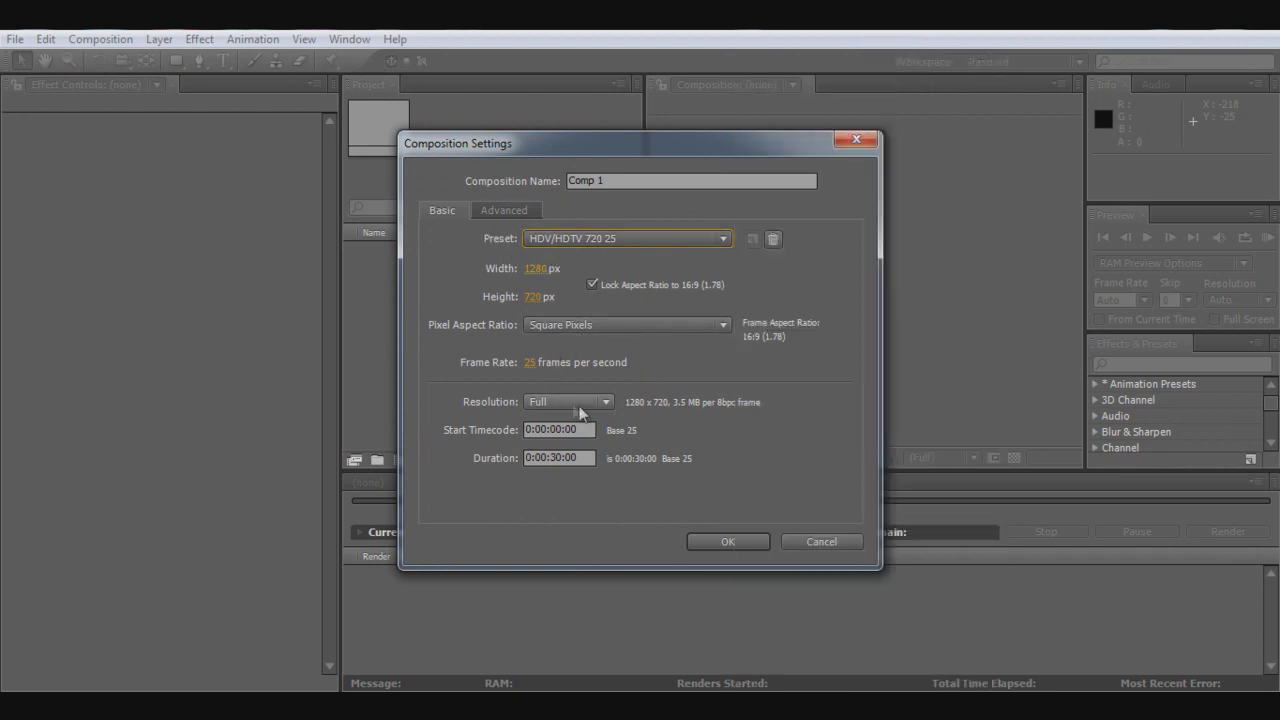
pyautogui.click(729, 541)
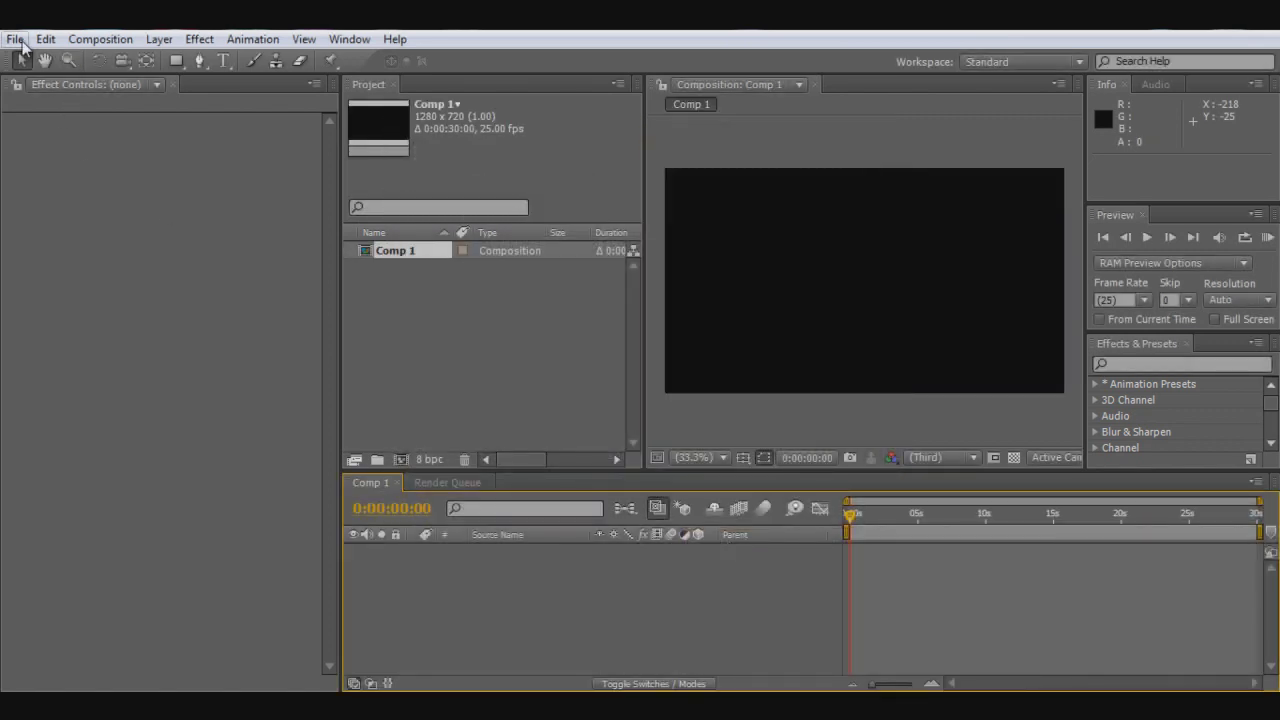
# - Import the green-screen javaw .avi clip and place it in Comp 1 as layer 1
pyautogui.click(15, 39)
pyautogui.moveTo(86, 307)
pyautogui.click(360, 320)
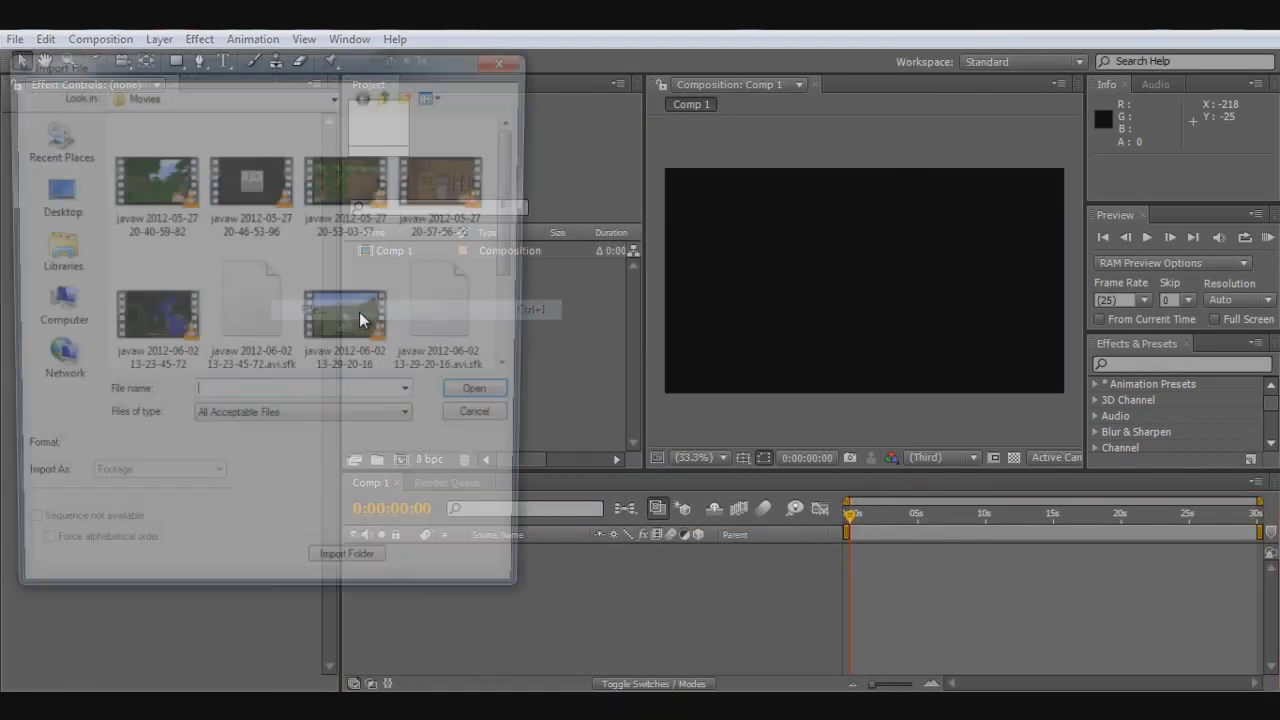
pyautogui.moveTo(511, 242); pyautogui.dragTo(511, 350)
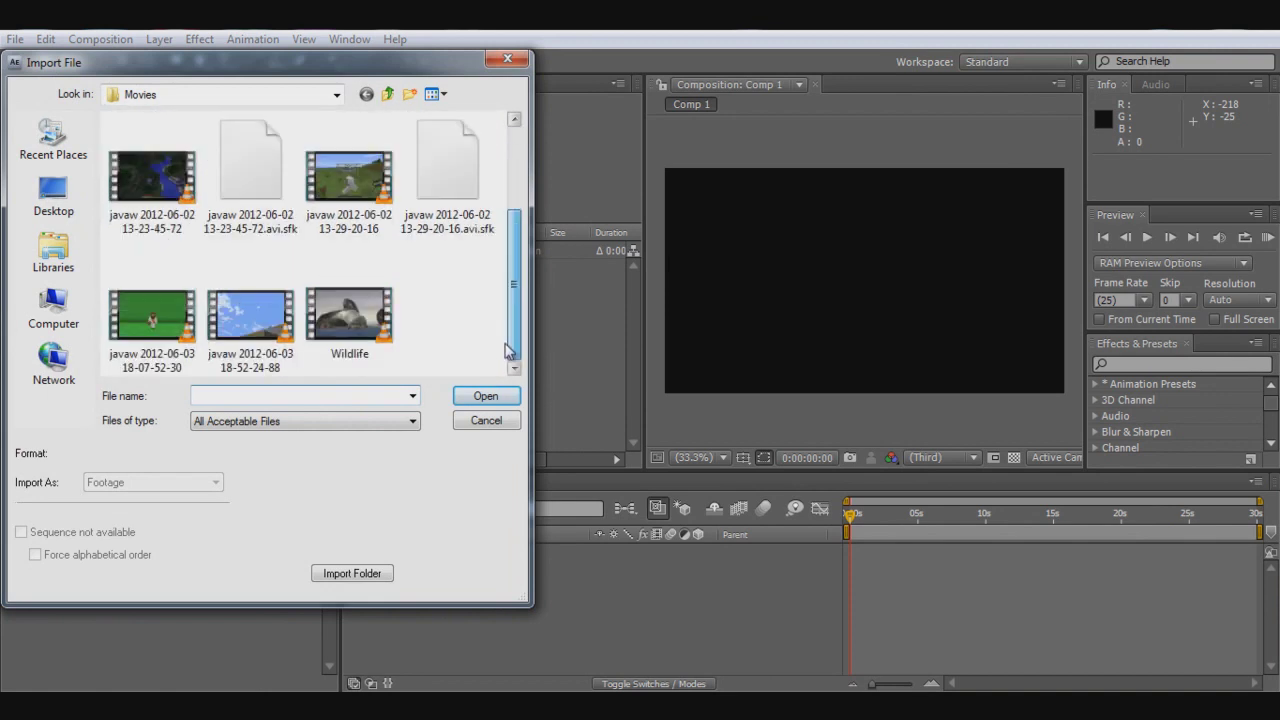
pyautogui.doubleClick(160, 325)
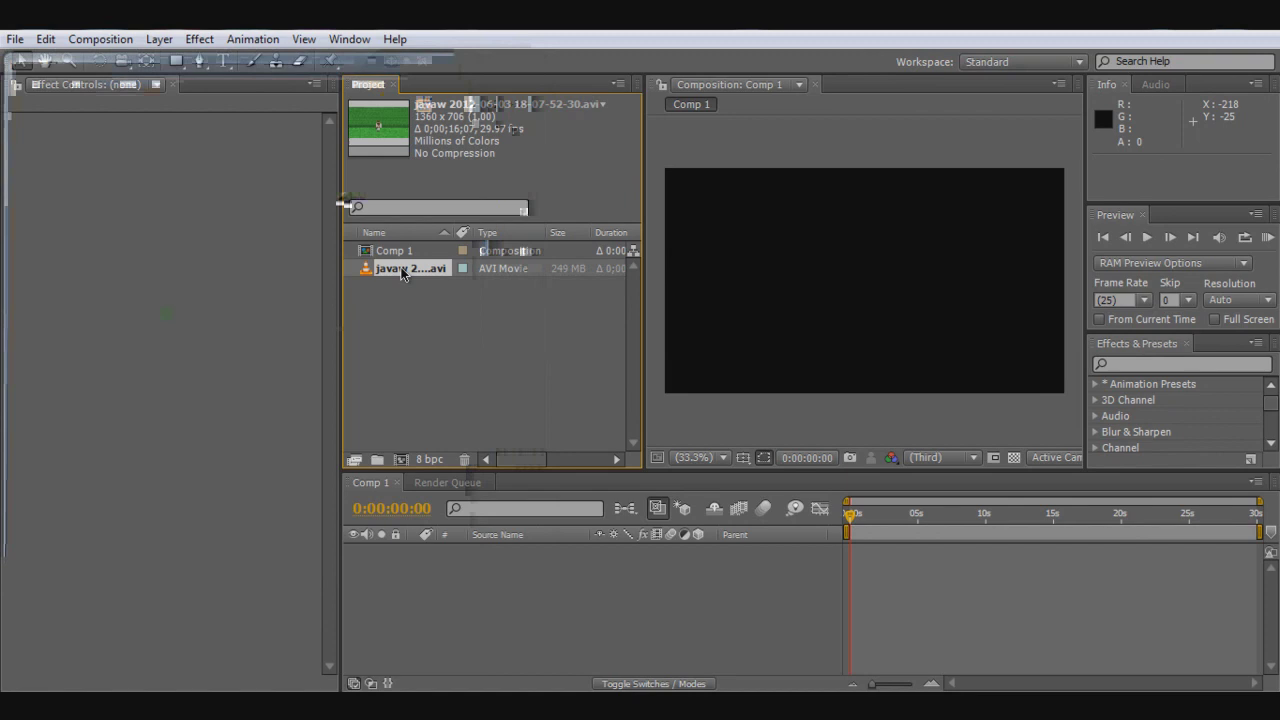
pyautogui.moveTo(402, 274); pyautogui.dragTo(539, 565)
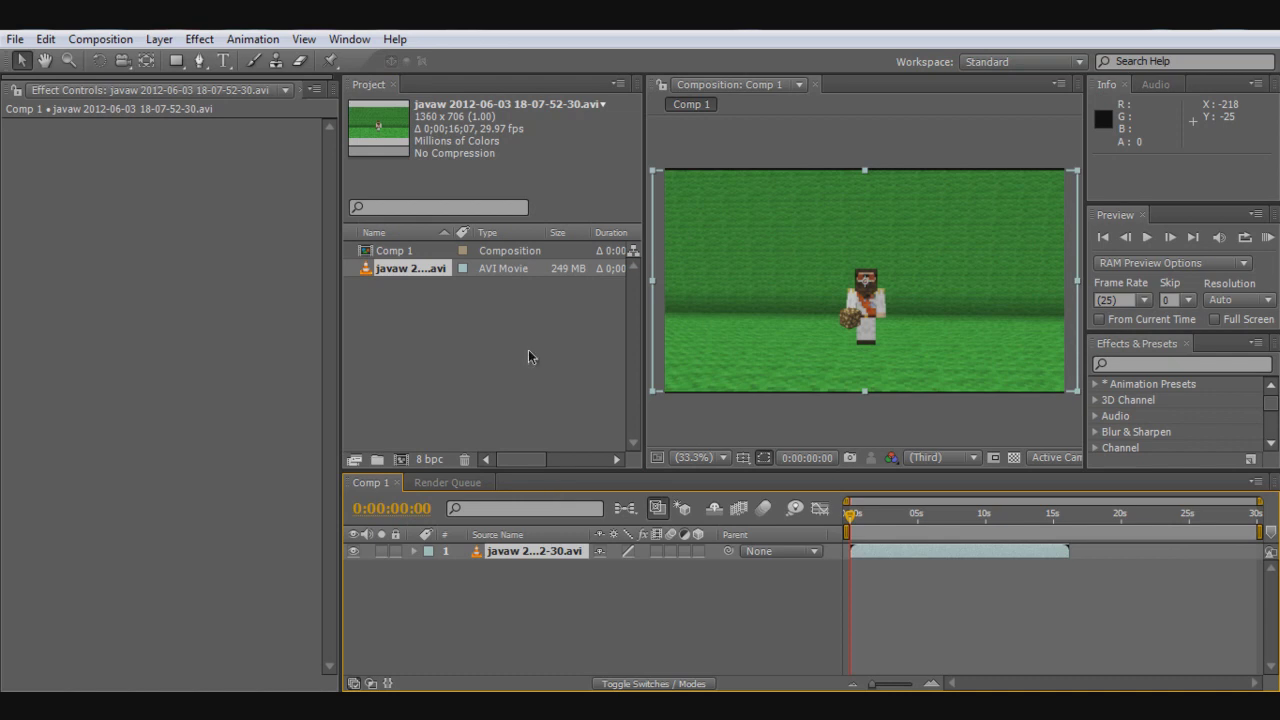
# - Apply Keylight (1.2) to the clip and sample the green background as Screen Colour
pyautogui.click(204, 39)
pyautogui.moveTo(234, 295)
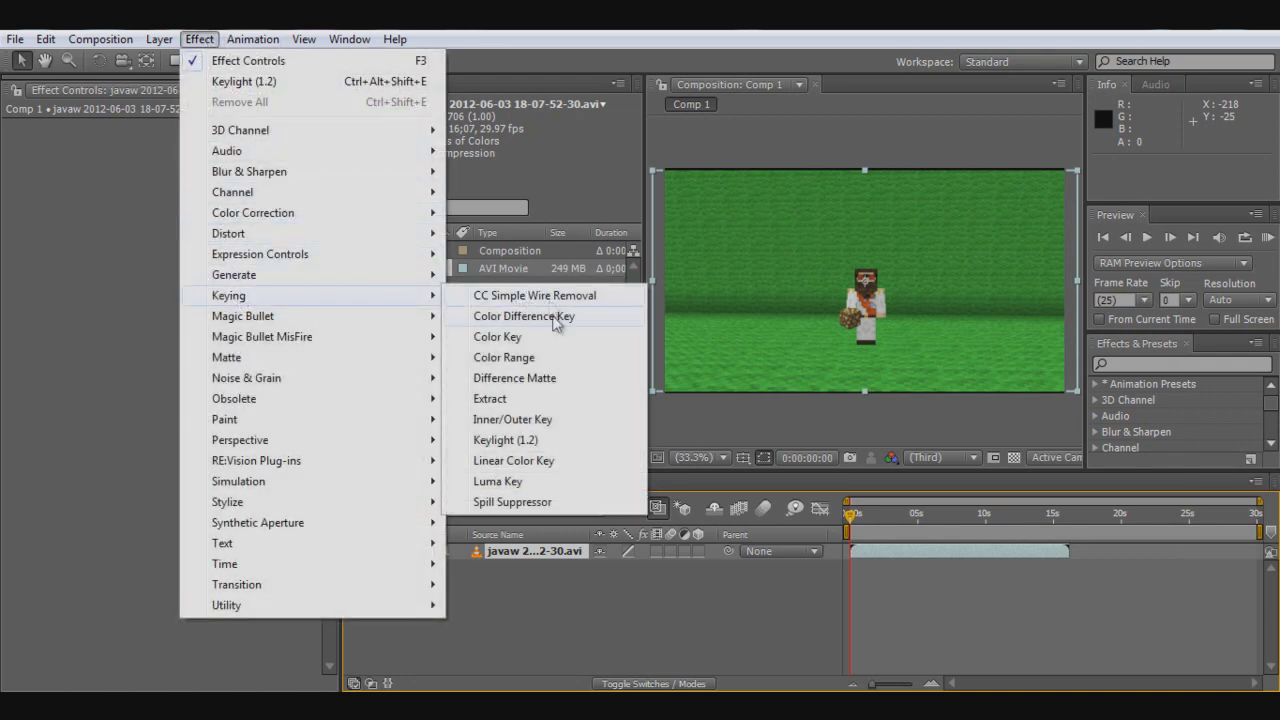
pyautogui.click(552, 450)
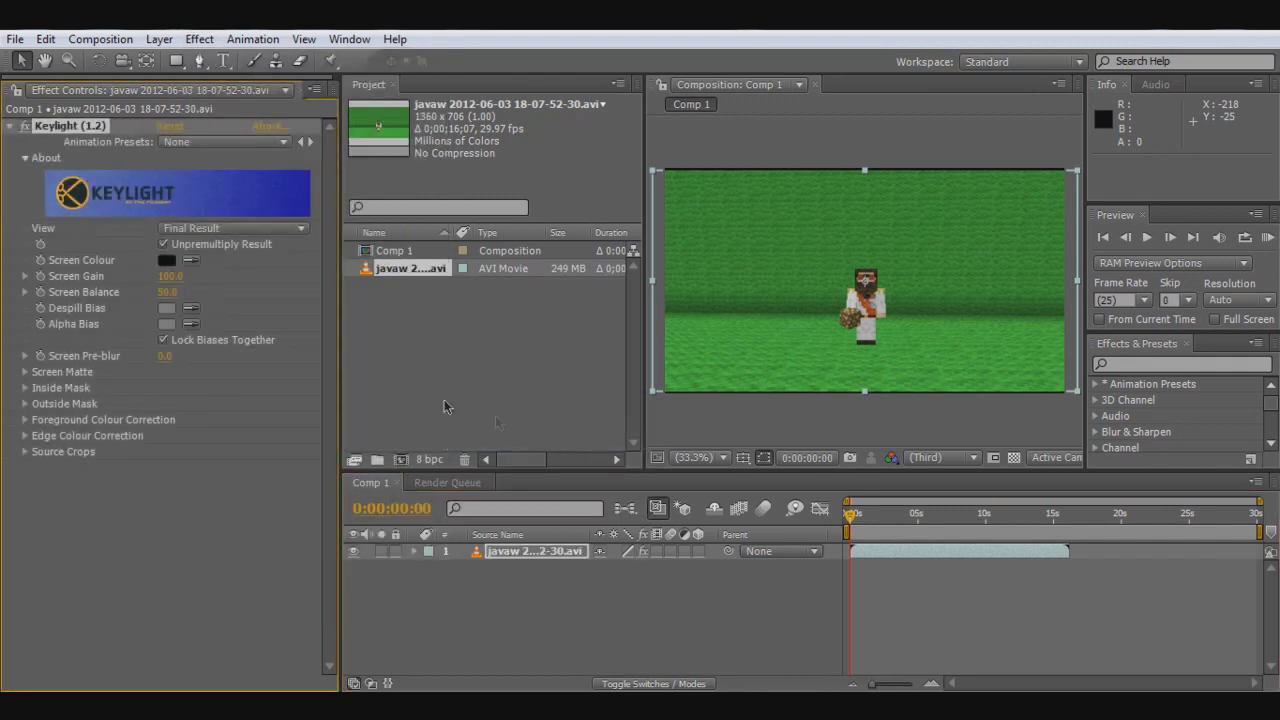
pyautogui.click(190, 263)
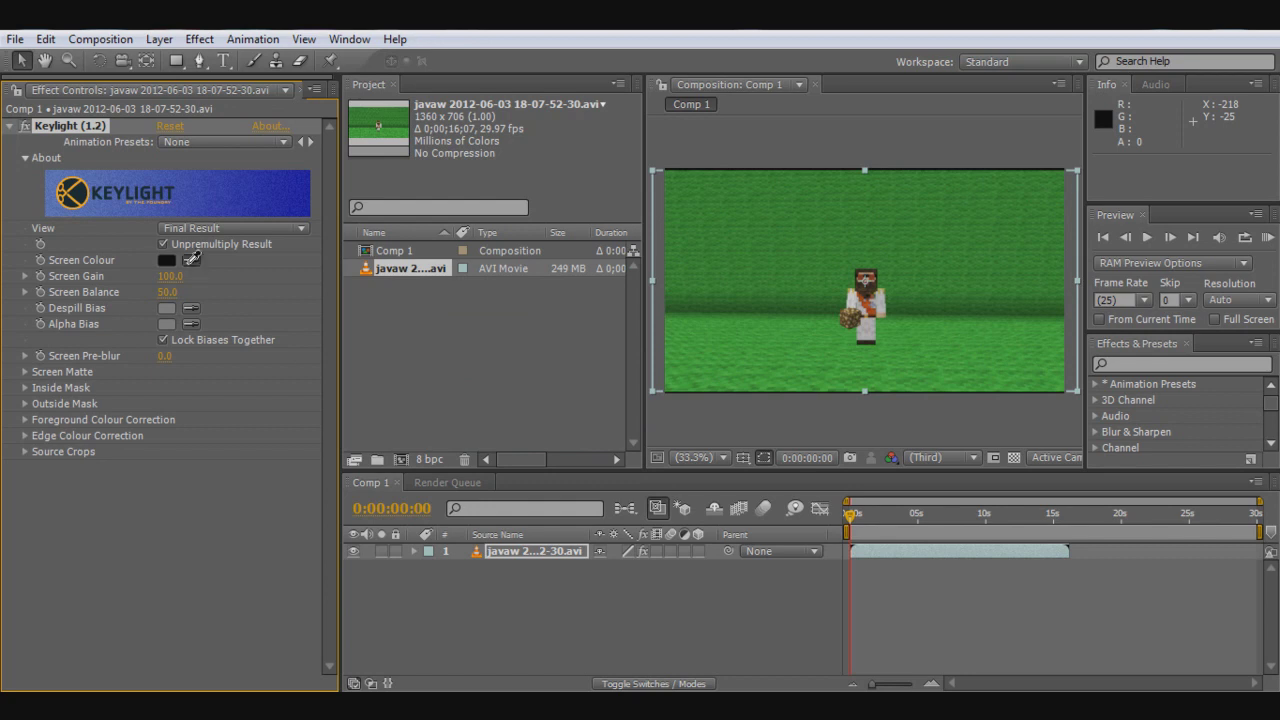
pyautogui.click(769, 255)
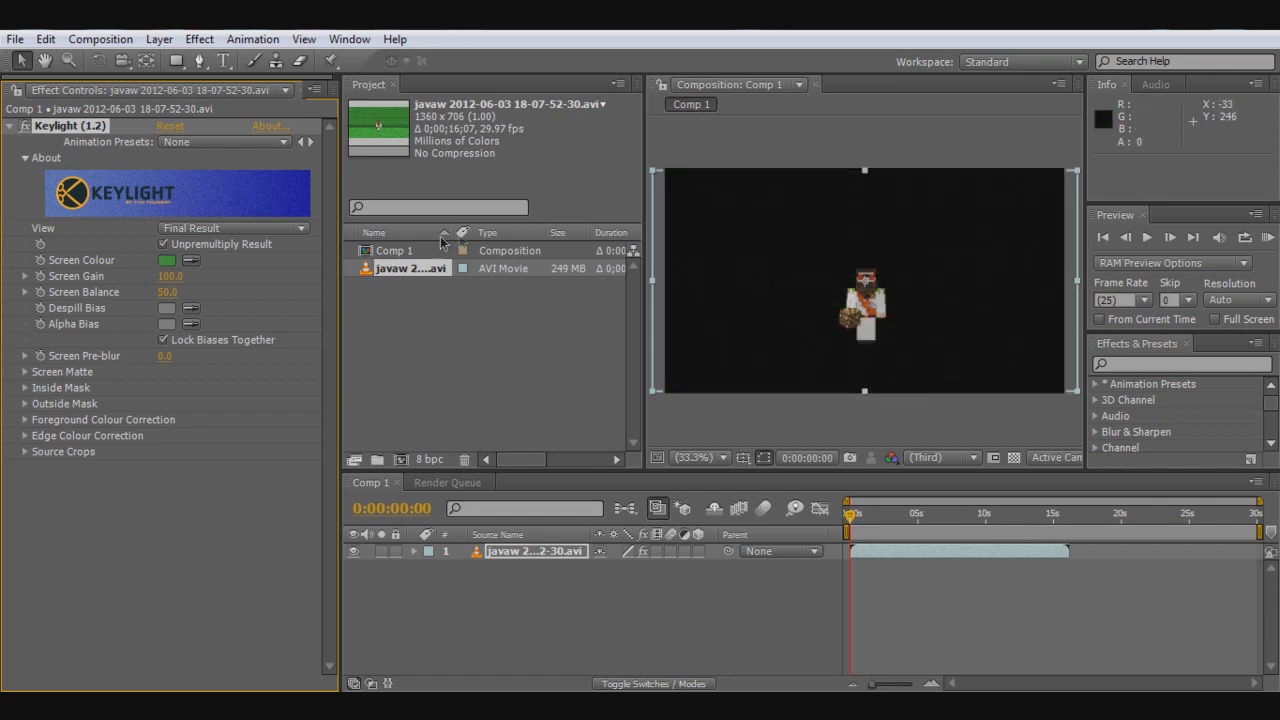
# - Set Keylight's Screen Gain to 120
pyautogui.click(170, 280)
pyautogui.write('120')
pyautogui.press('Return')
# - Import Wildlife.wmv, place it as layer 2 below the clip, and trim it to end near 0:00:16:09
pyautogui.click(15, 39)
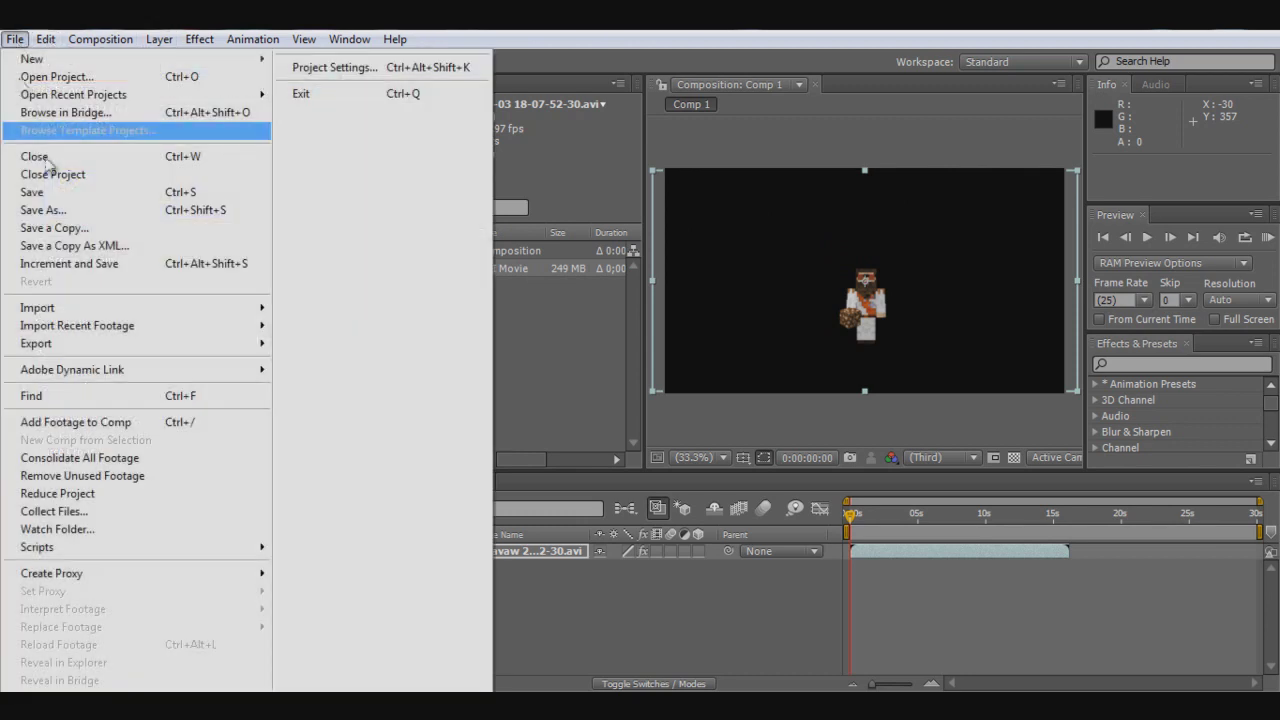
pyautogui.moveTo(60, 308)
pyautogui.click(343, 317)
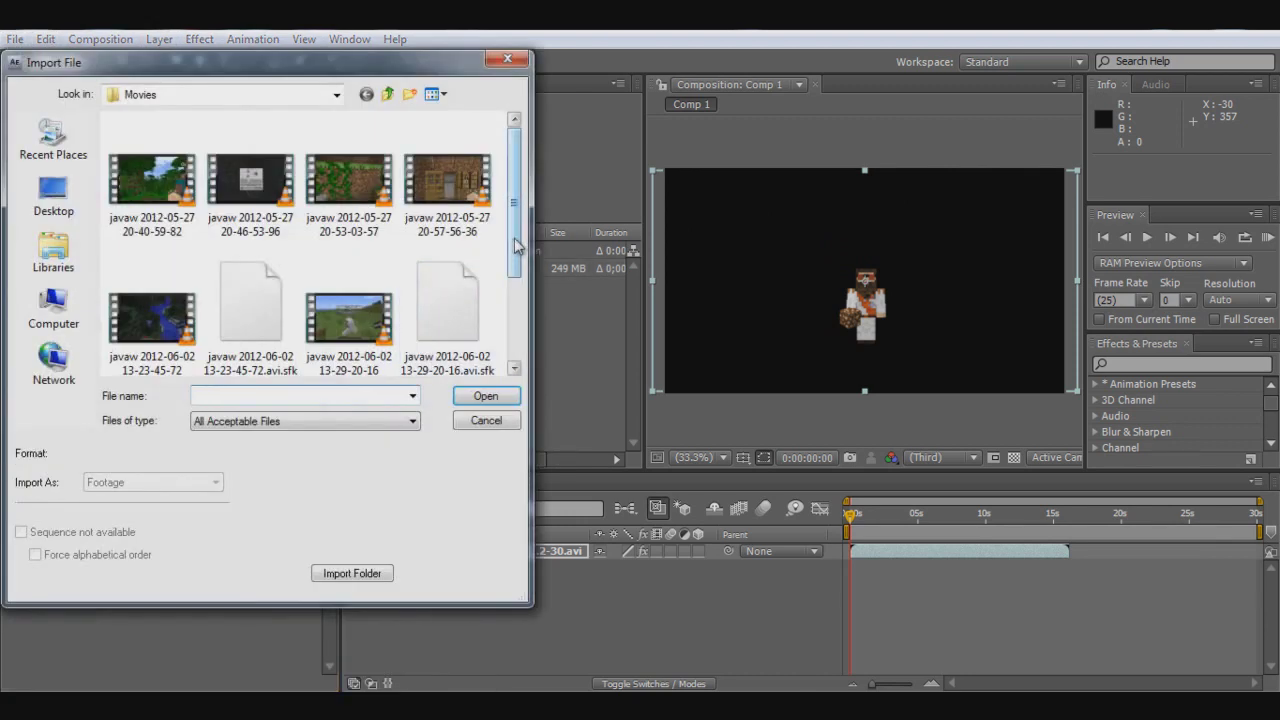
pyautogui.scroll(-3, 497, 370)
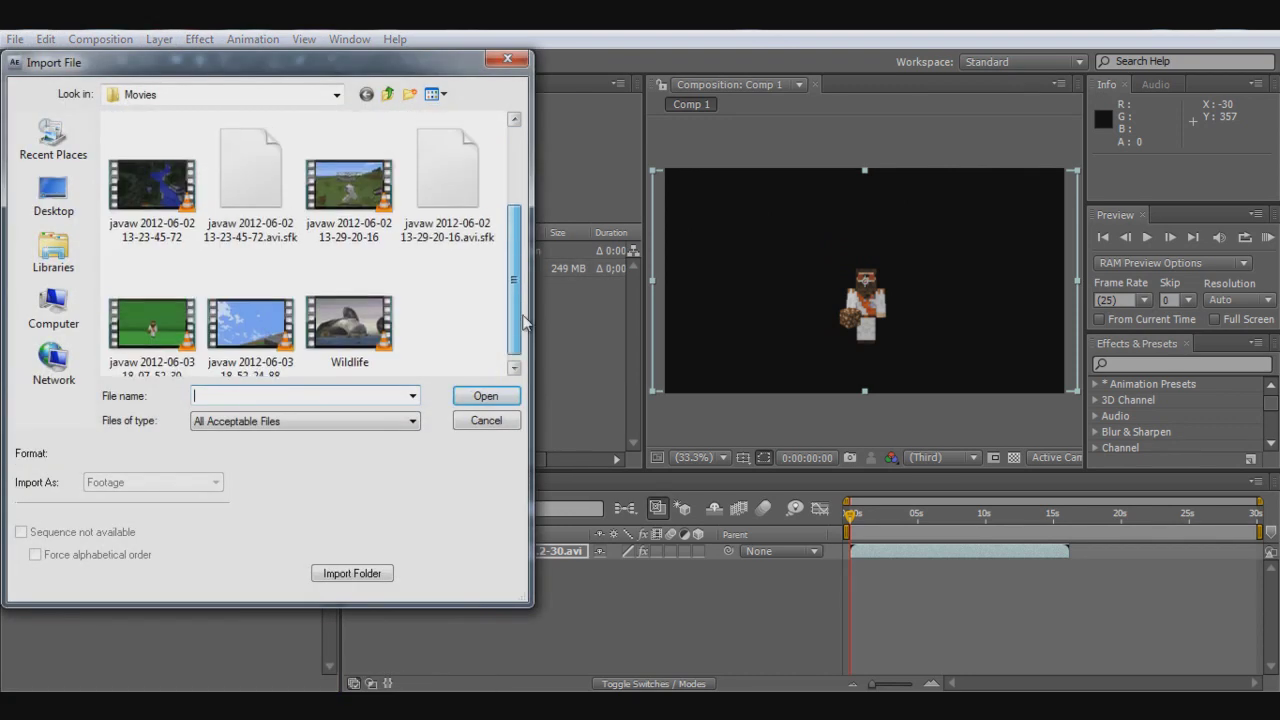
pyautogui.doubleClick(376, 335)
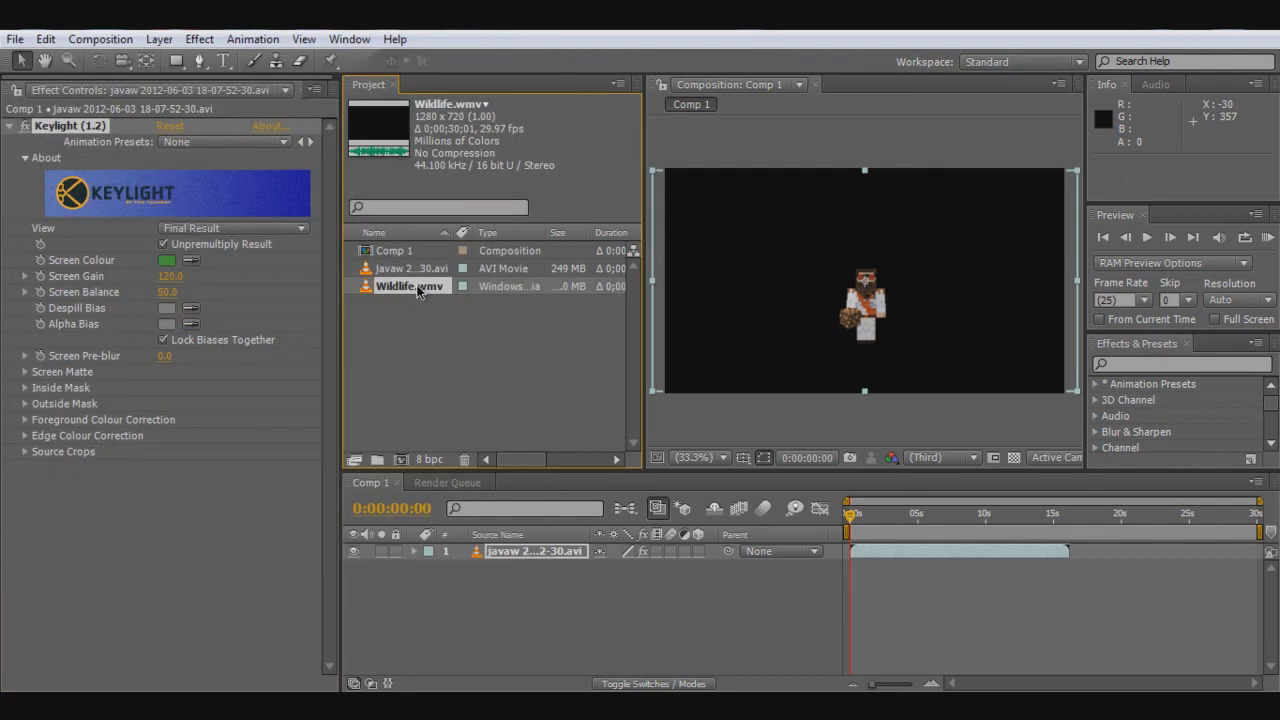
pyautogui.moveTo(418, 287); pyautogui.dragTo(526, 578)
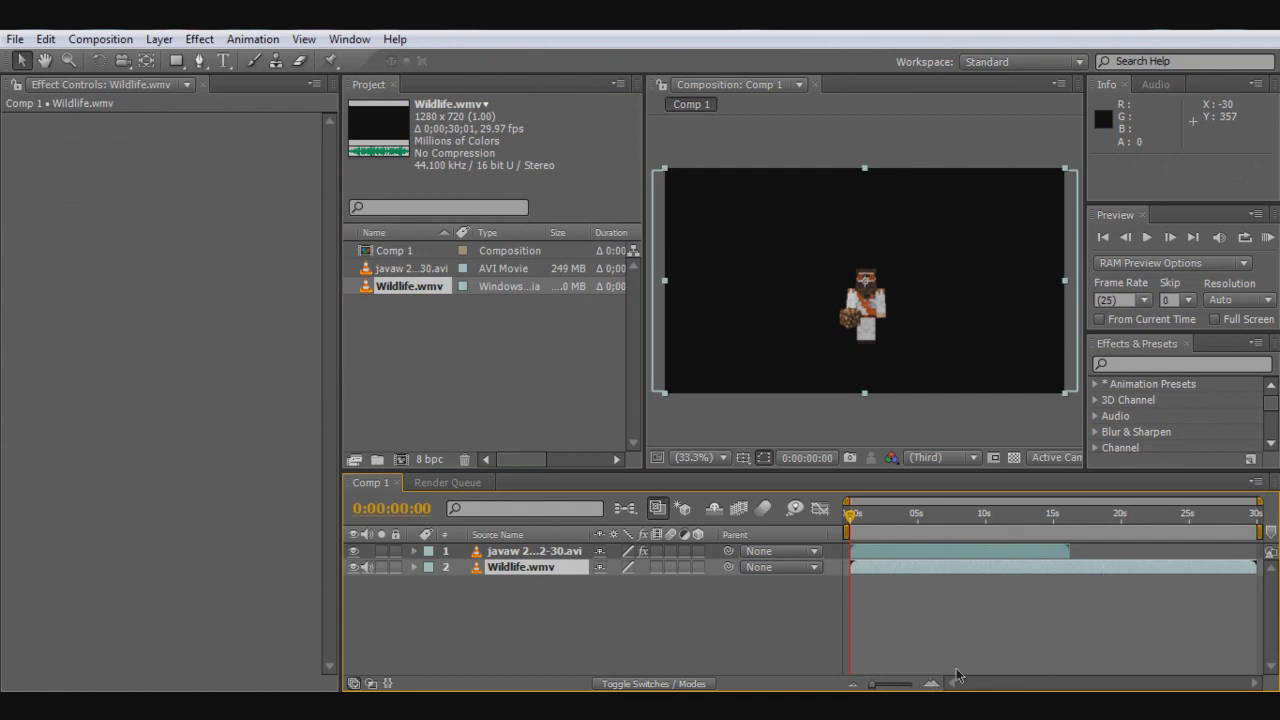
pyautogui.moveTo(1256, 565); pyautogui.dragTo(1071, 579)
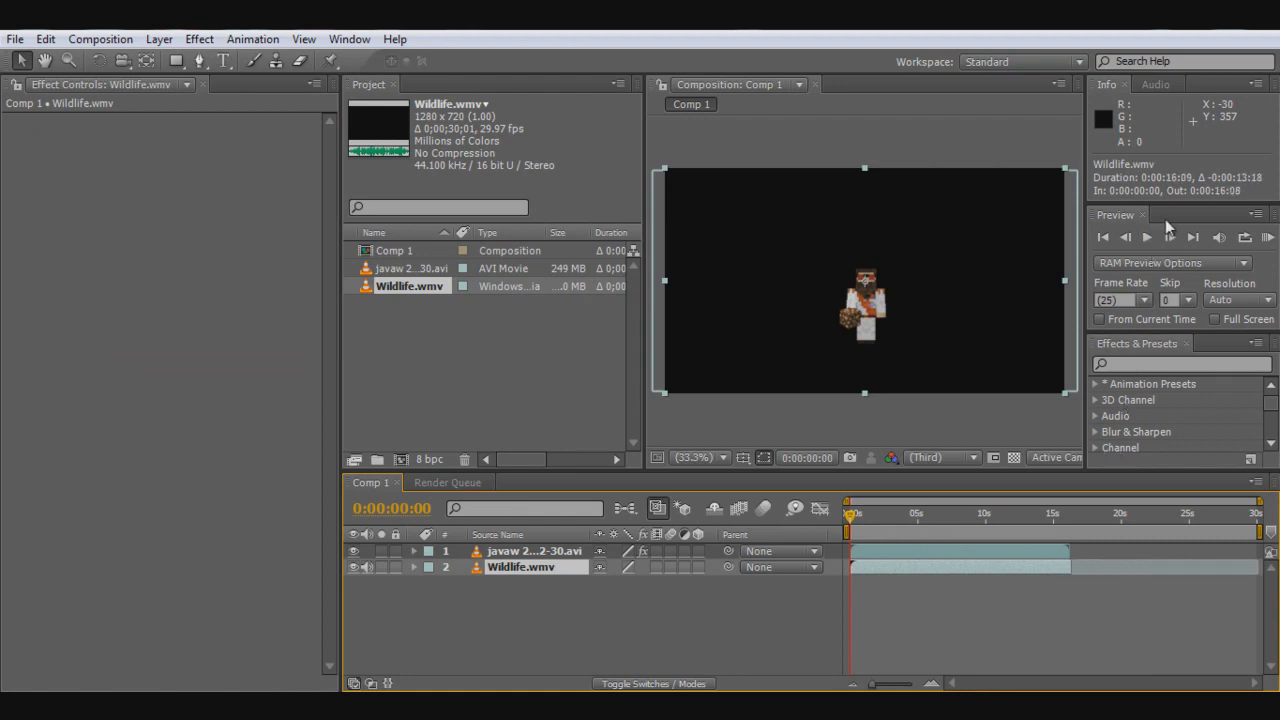
# - Preview the composite, raise layer 1's Keylight Screen Gain to 130, and scrub to recheck the key
pyautogui.click(1149, 237)
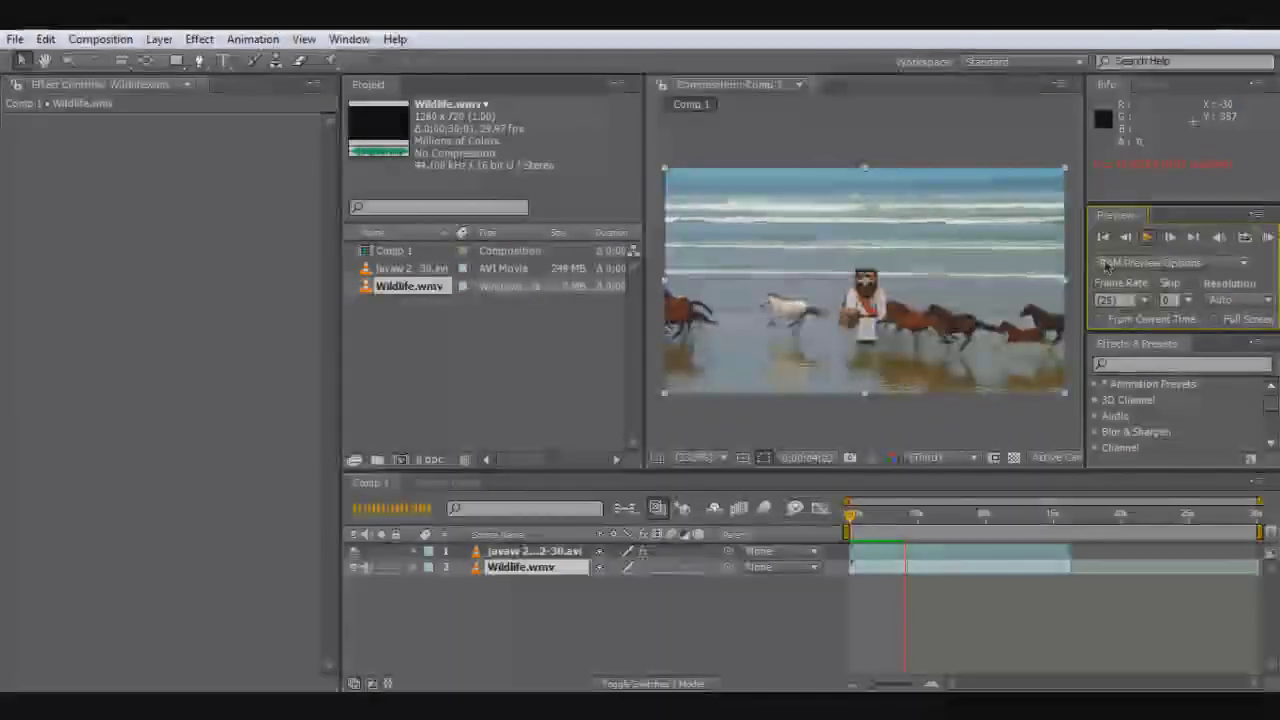
pyautogui.click(1147, 244)
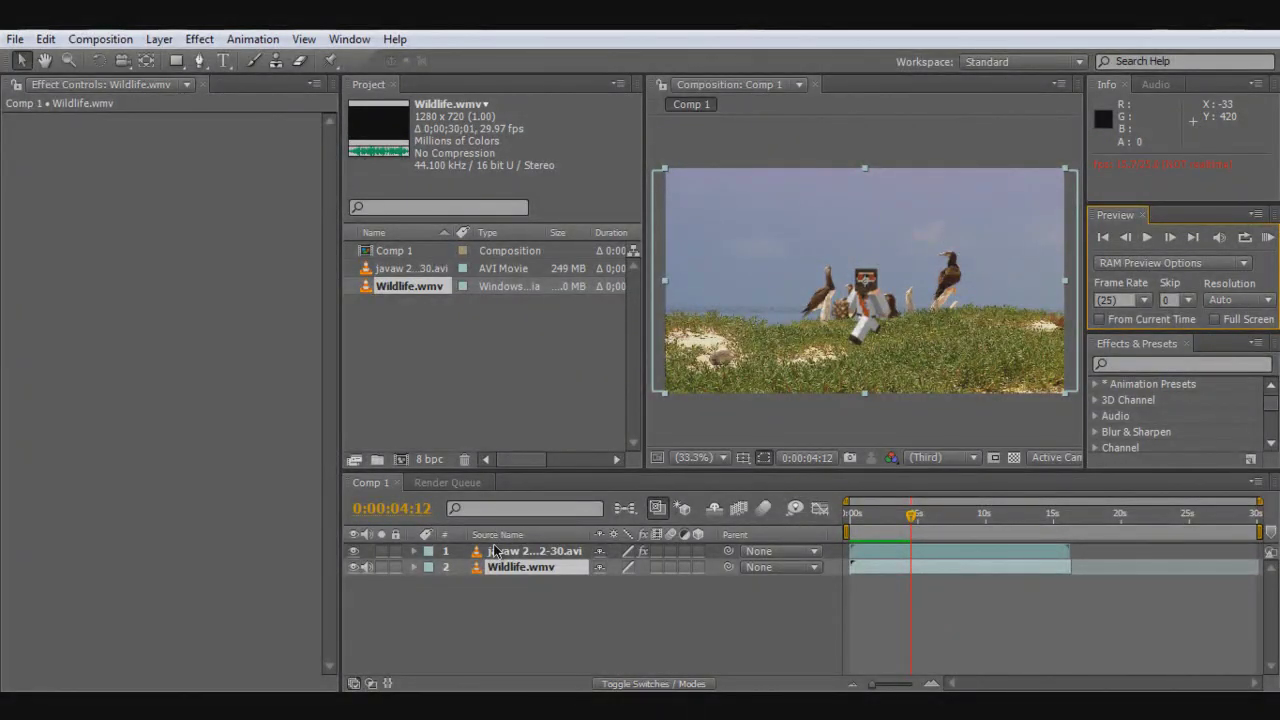
pyautogui.click(493, 551)
pyautogui.click(170, 276)
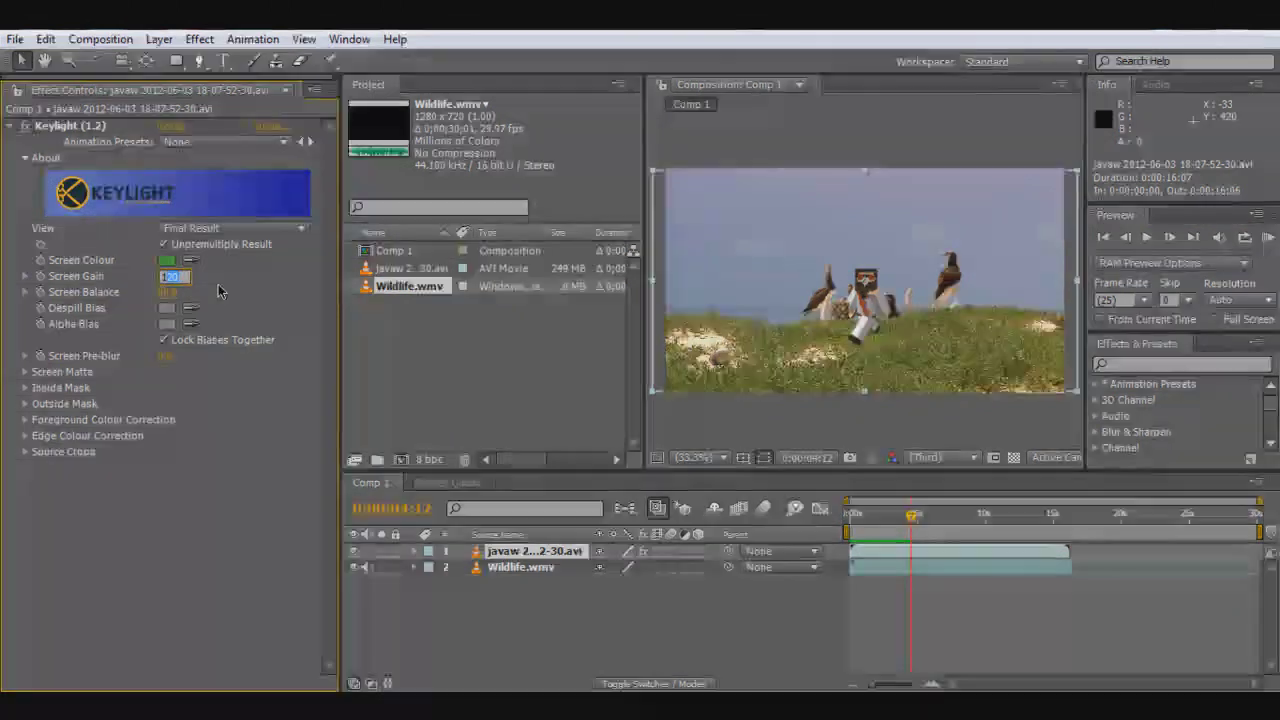
pyautogui.write('130')
pyautogui.press('Return')
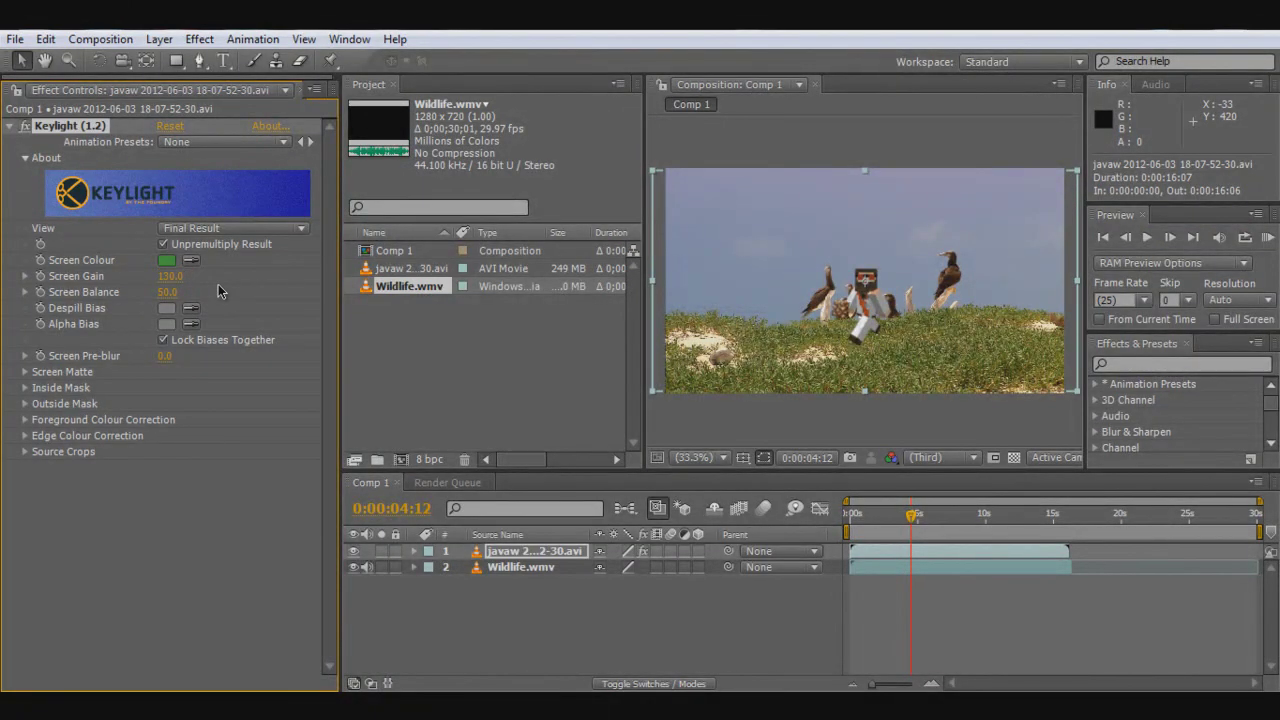
pyautogui.moveTo(917, 527); pyautogui.dragTo(954, 531)
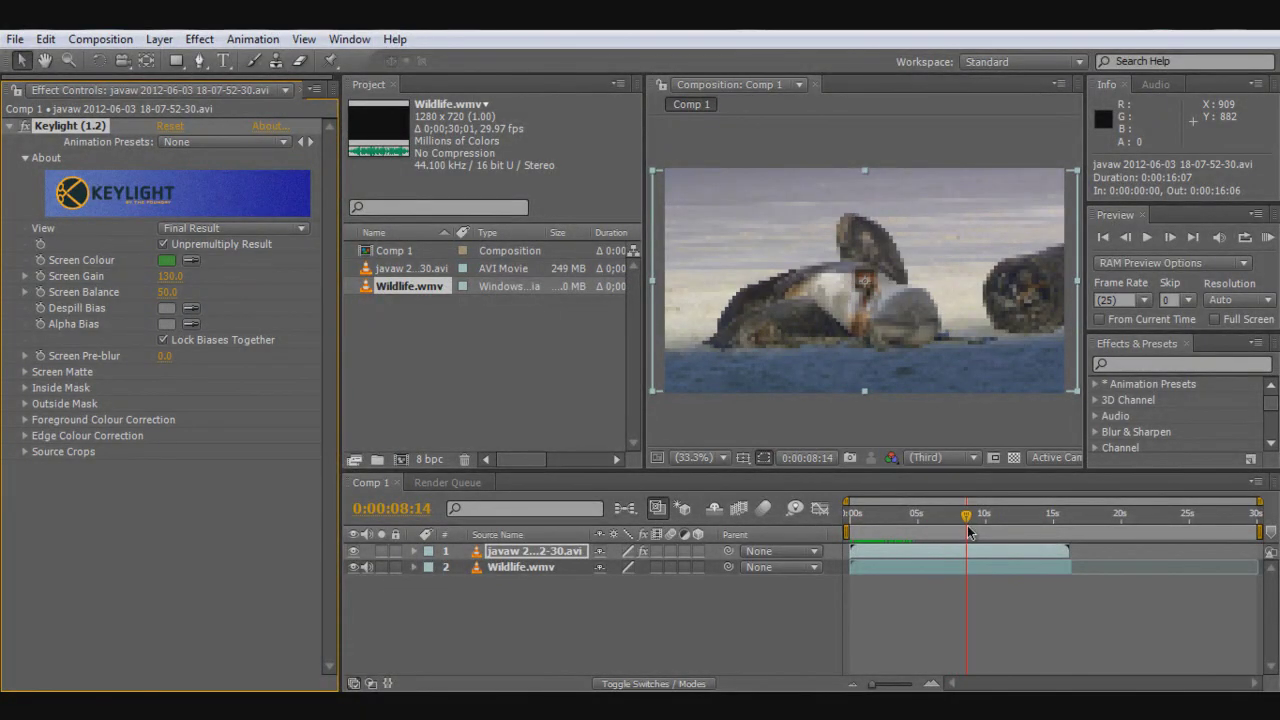
pyautogui.click(968, 532)
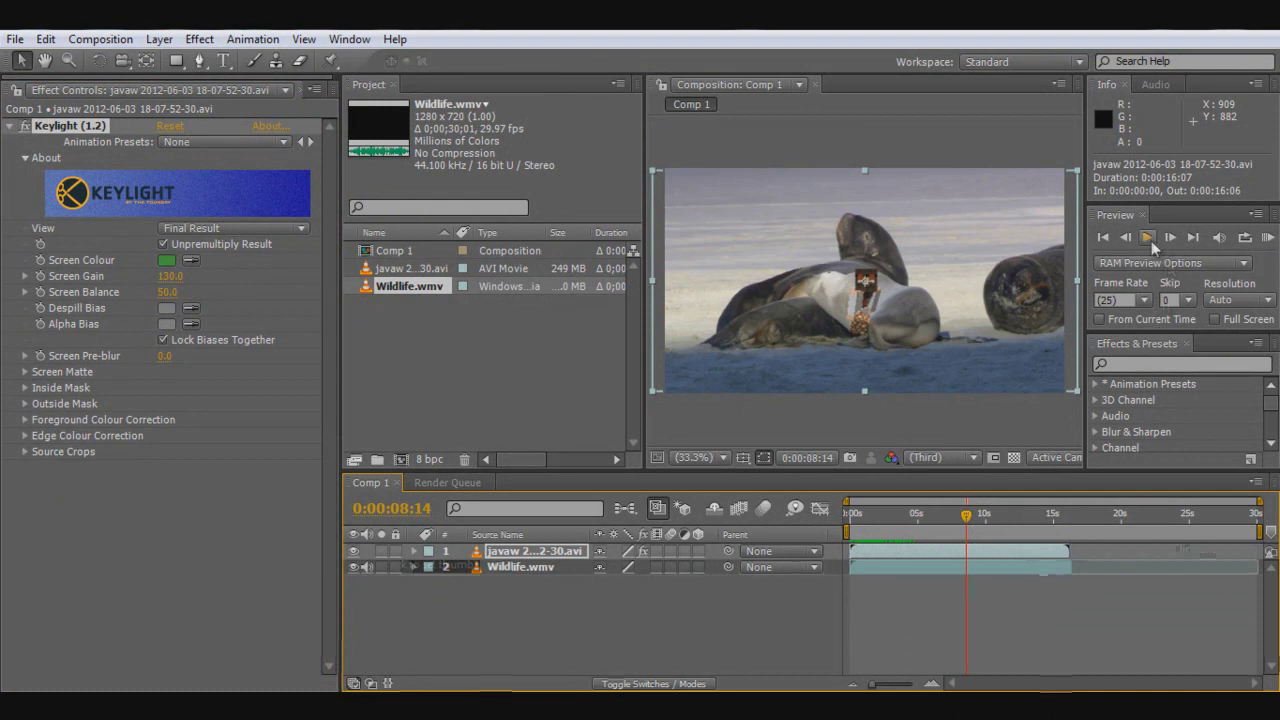
pyautogui.moveTo(966, 518); pyautogui.dragTo(848, 530)
pyautogui.click(1267, 236)
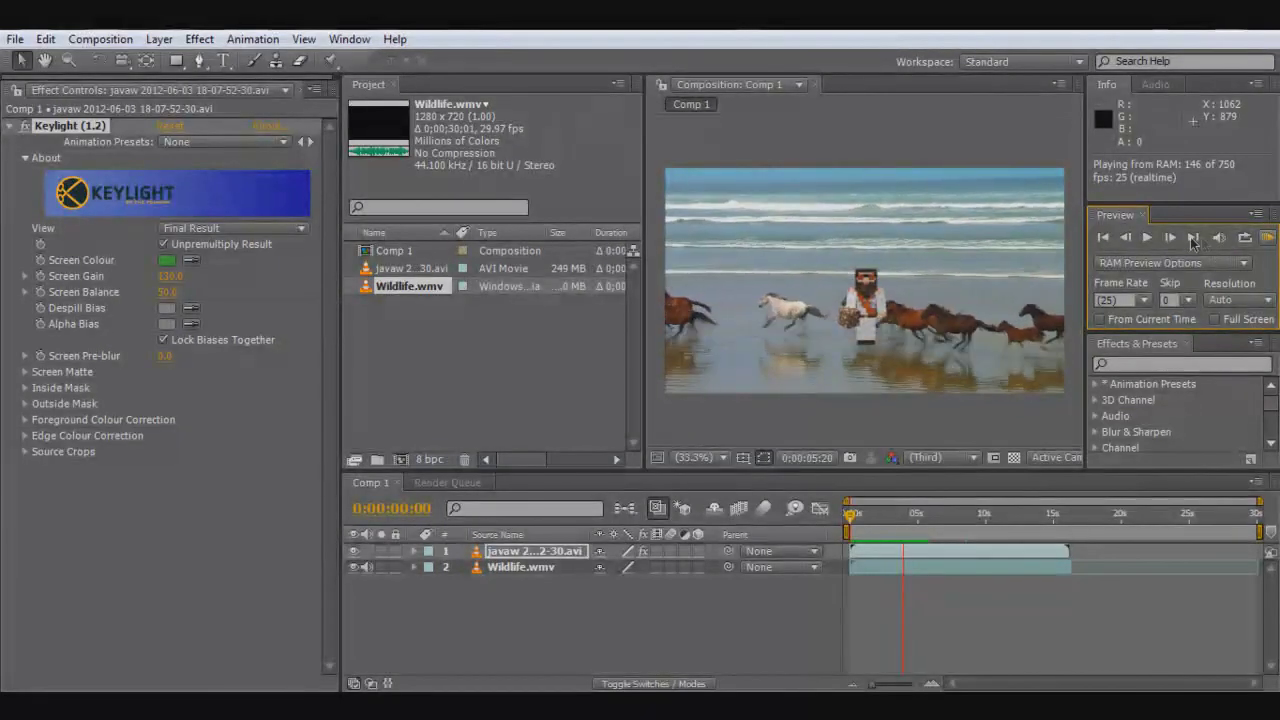
pyautogui.click(1151, 241)
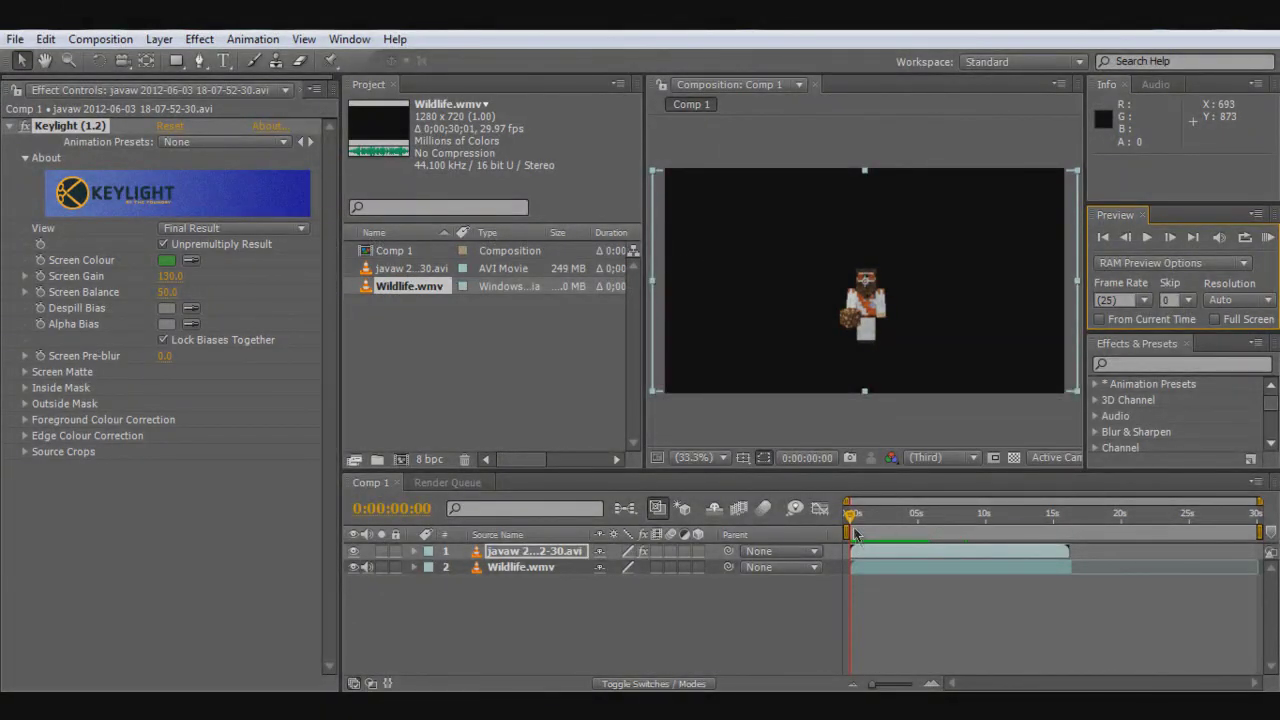
pyautogui.moveTo(850, 518); pyautogui.dragTo(850, 518)
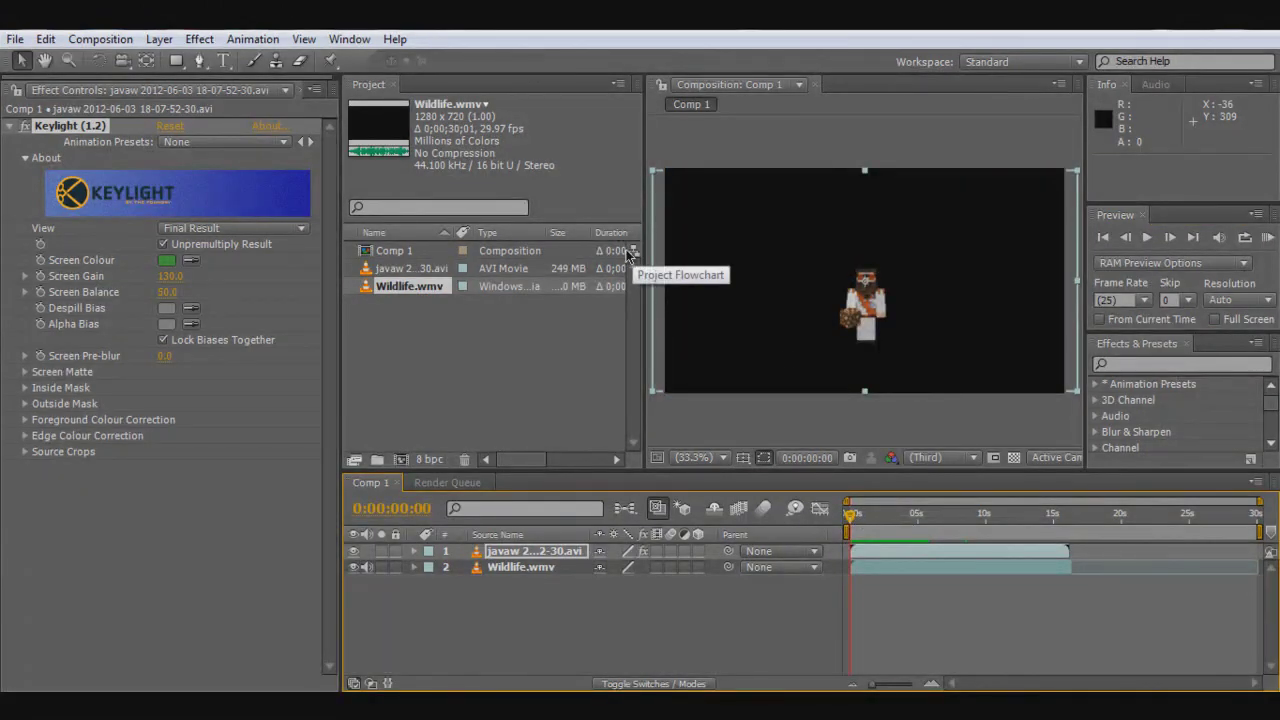